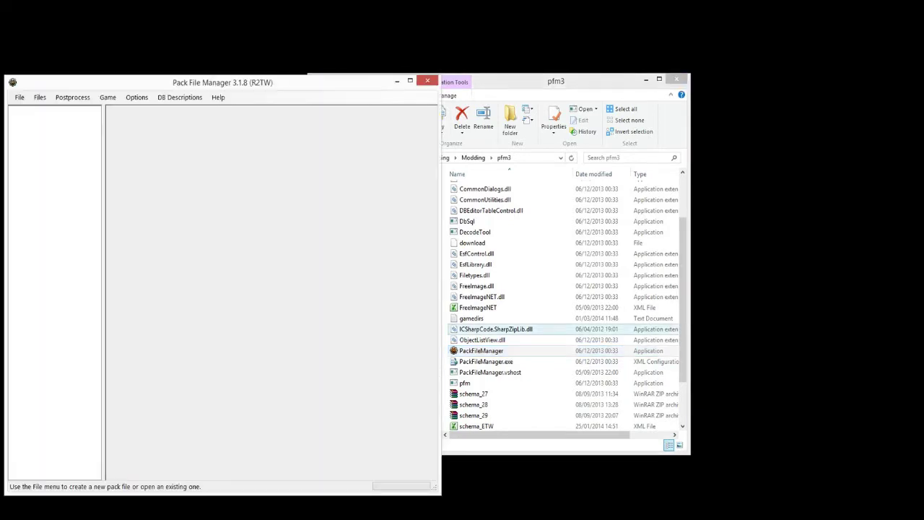
Step: Open the data_rome2 pack file from the Total War Rome II data folder
{"action": "left_click_drag", "start_coordinate": [108, 83], "coordinate": [272, 65]}
{"action": "left_click", "coordinate": [184, 79]}
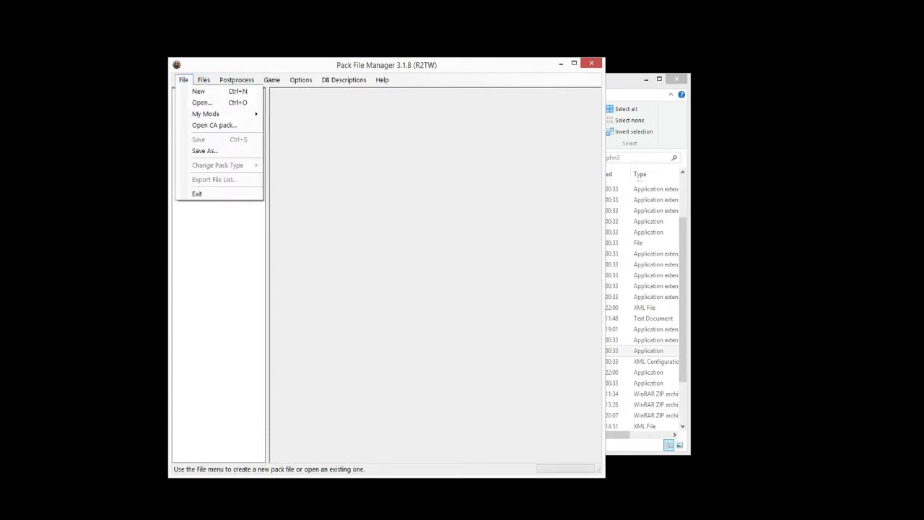
{"action": "left_click", "coordinate": [448, 223]}
{"action": "left_click", "coordinate": [183, 80]}
{"action": "left_click", "coordinate": [202, 102]}
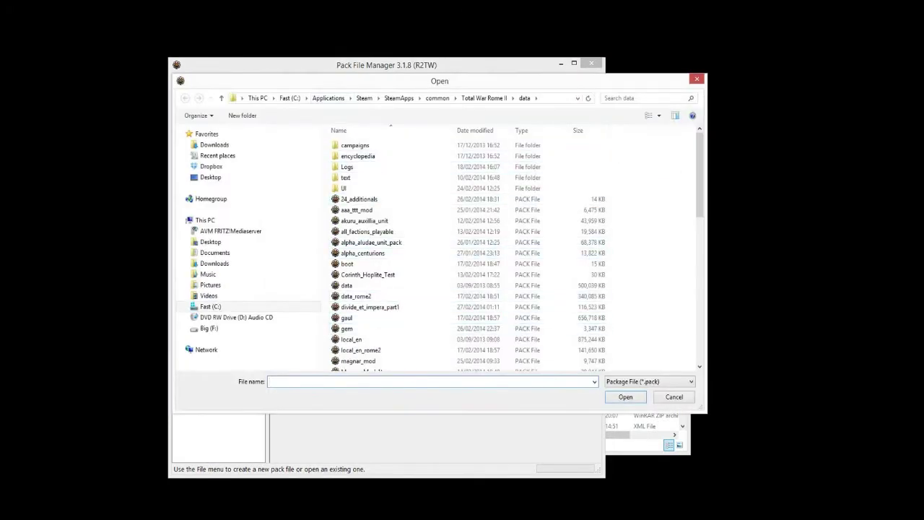
{"action": "left_click", "coordinate": [347, 285]}
{"action": "scroll", "coordinate": [361, 275], "scroll_direction": "down", "scroll_amount": 4}
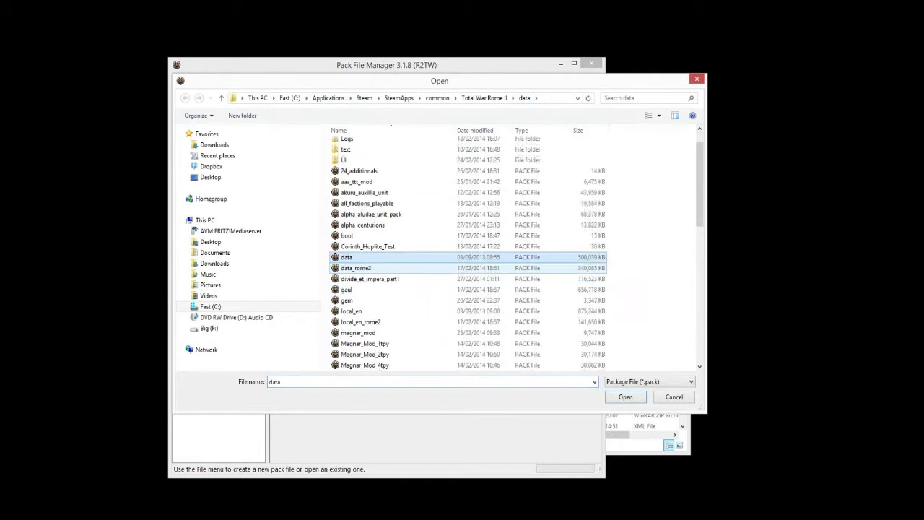
{"action": "left_click", "coordinate": [356, 170]}
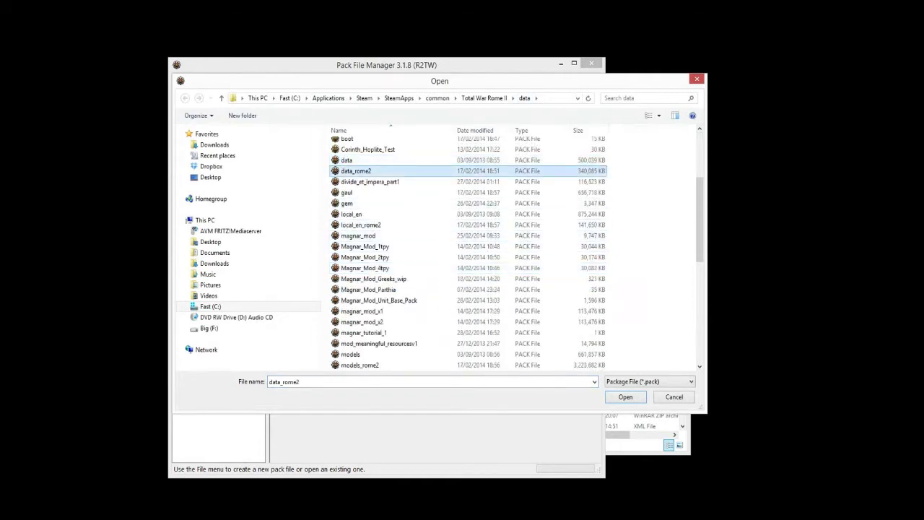
{"action": "key", "text": "Return"}
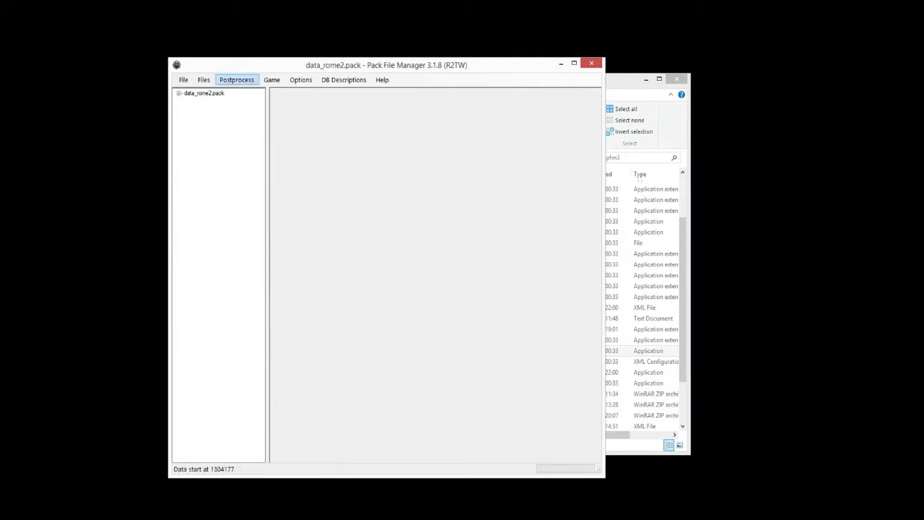
Step: Enlarge the Pack File Manager window and expand the db folder of data_rome2.pack
{"action": "left_click_drag", "start_coordinate": [605, 274], "coordinate": [901, 274]}
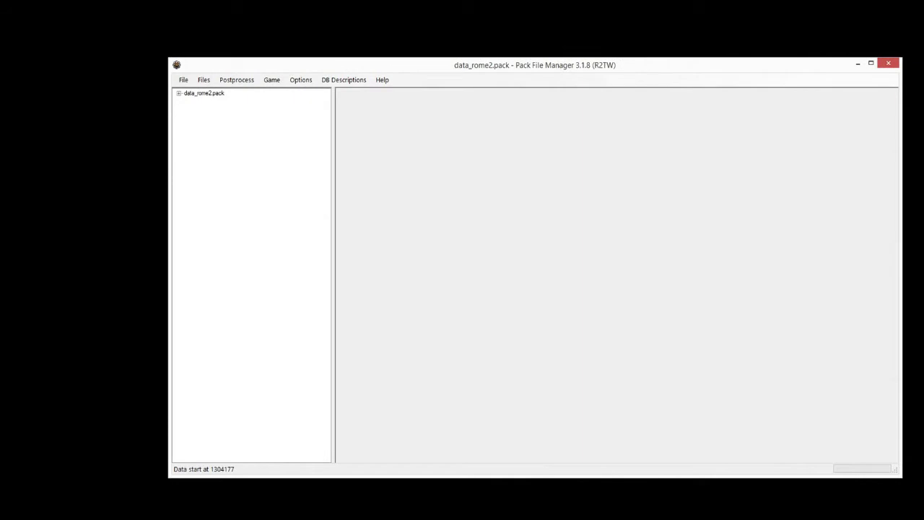
{"action": "left_click_drag", "start_coordinate": [534, 57], "coordinate": [535, 2]}
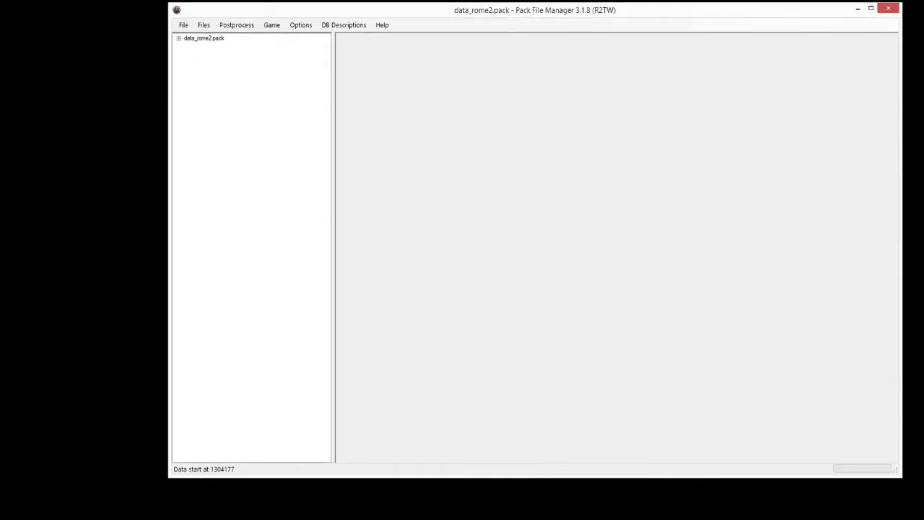
{"action": "left_click", "coordinate": [179, 39]}
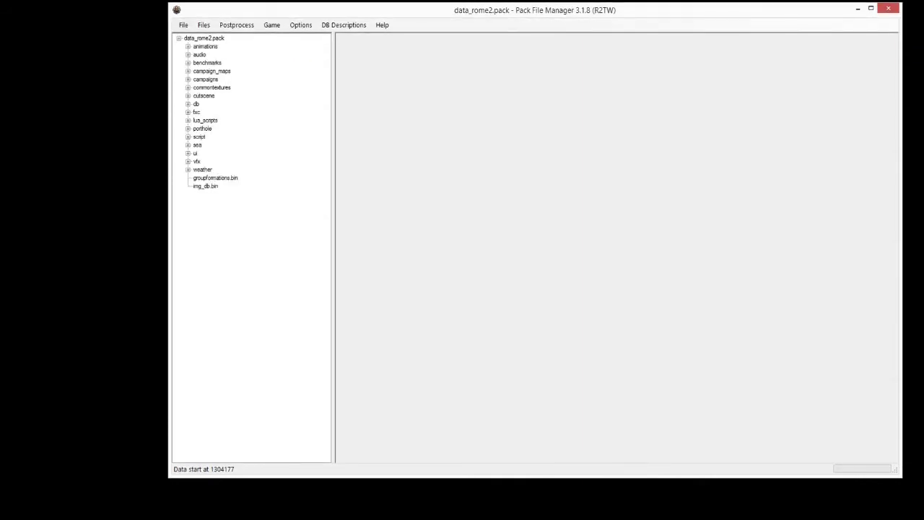
{"action": "left_click", "coordinate": [188, 104]}
{"action": "scroll", "coordinate": [251, 243], "scroll_direction": "up", "scroll_amount": 3}
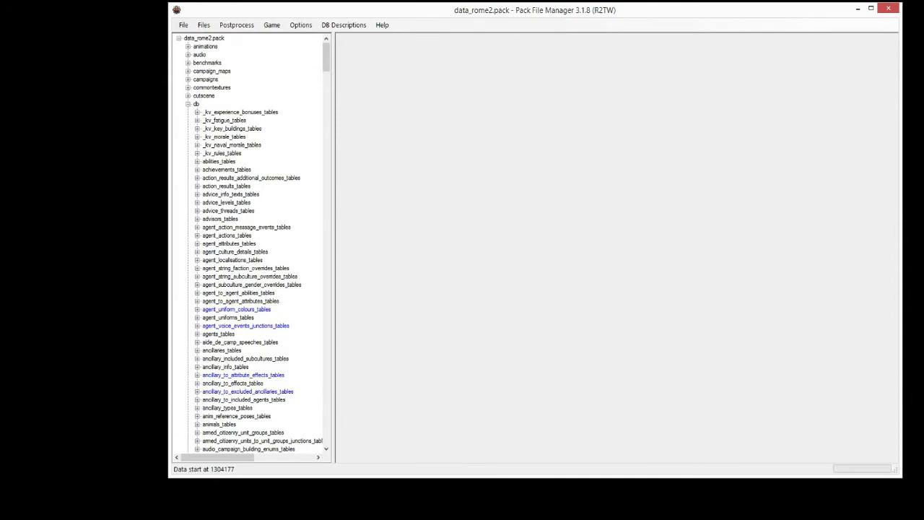
Step: View the agent_culture_details table inside agent_culture_details_tables
{"action": "left_click", "coordinate": [197, 252]}
{"action": "scroll", "coordinate": [252, 244], "scroll_direction": "down", "scroll_amount": 12}
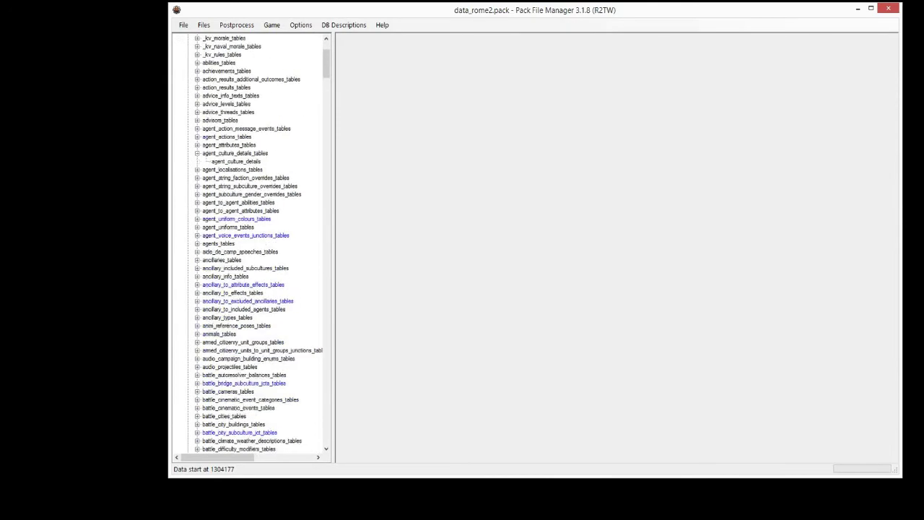
{"action": "scroll", "coordinate": [251, 244], "scroll_direction": "up", "scroll_amount": 3}
{"action": "scroll", "coordinate": [249, 246], "scroll_direction": "up", "scroll_amount": 5}
{"action": "scroll", "coordinate": [249, 246], "scroll_direction": "up", "scroll_amount": 4}
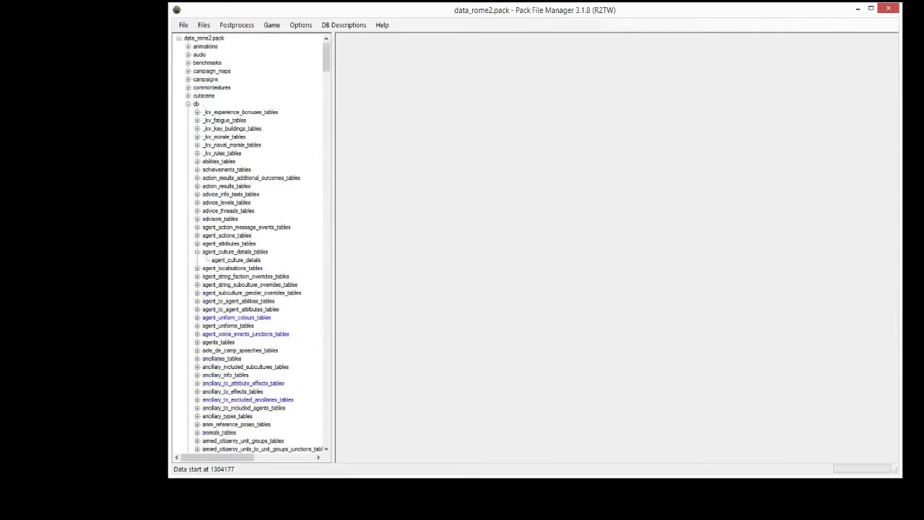
{"action": "left_click", "coordinate": [236, 260]}
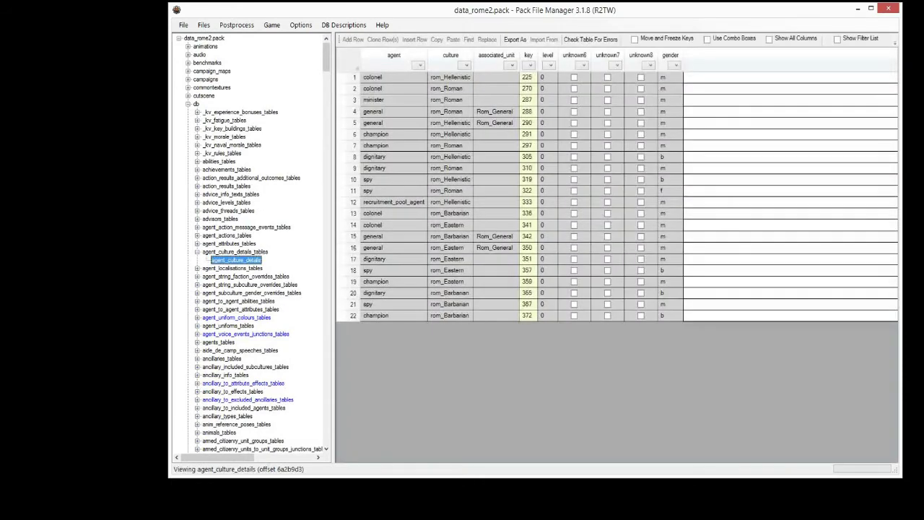
Step: Expand the lua_scripts and vfx folders and look through the pack's contents
{"action": "left_click_drag", "start_coordinate": [326, 58], "coordinate": [326, 430]}
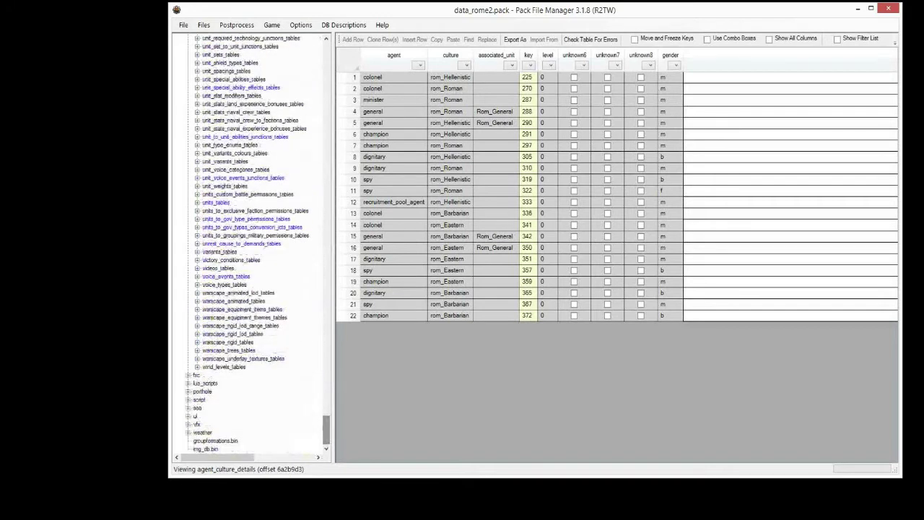
{"action": "left_click", "coordinate": [189, 383]}
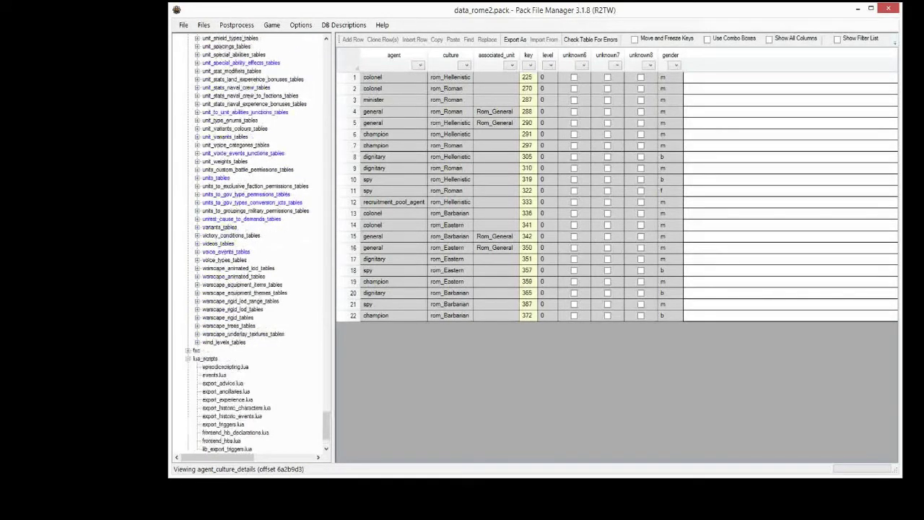
{"action": "left_click_drag", "start_coordinate": [326, 426], "coordinate": [326, 432]}
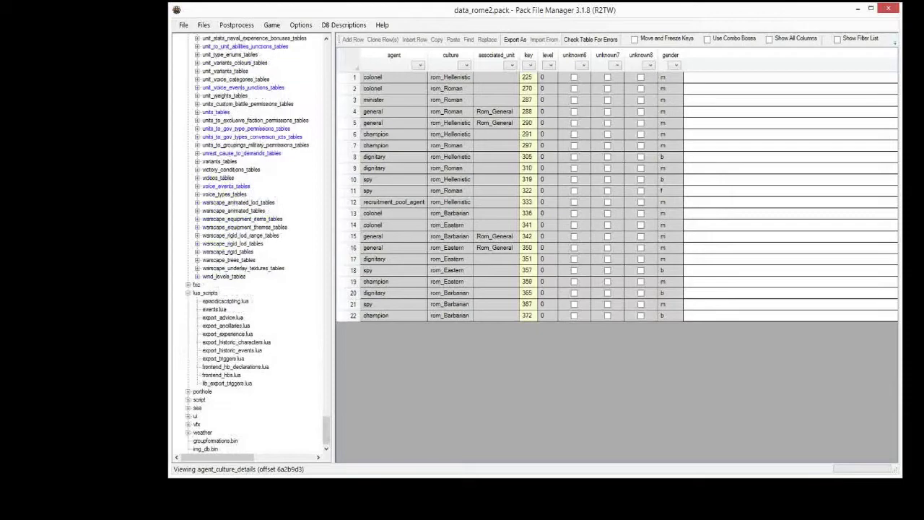
{"action": "left_click", "coordinate": [189, 425]}
{"action": "scroll", "coordinate": [249, 245], "scroll_direction": "down", "scroll_amount": 10}
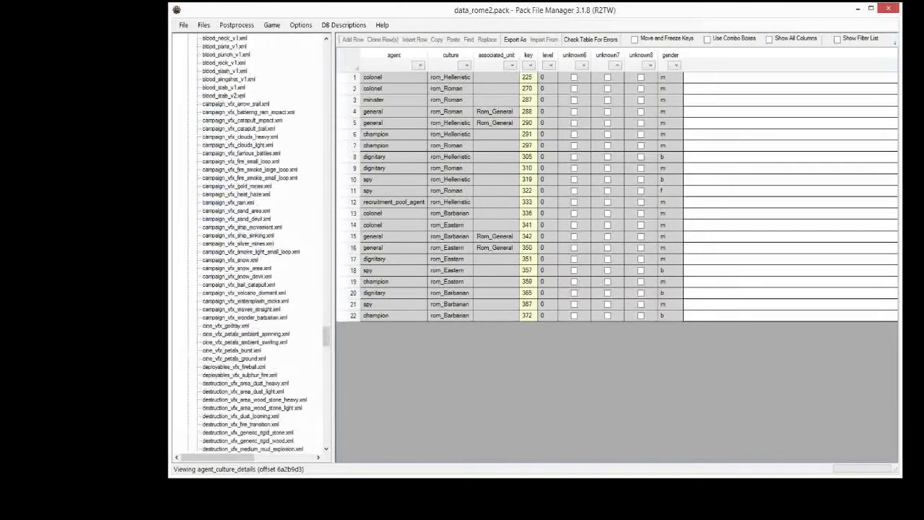
{"action": "scroll", "coordinate": [249, 245], "scroll_direction": "up", "scroll_amount": 20}
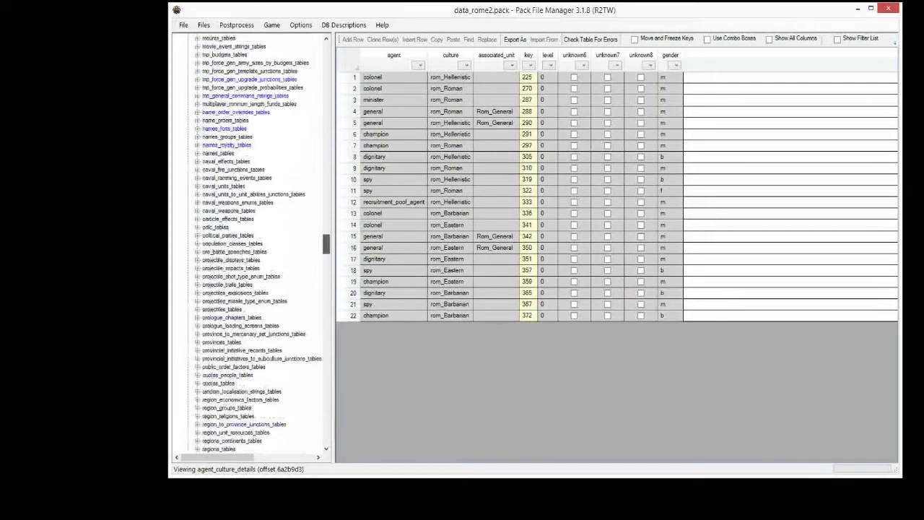
{"action": "left_click_drag", "start_coordinate": [326, 98], "coordinate": [326, 52]}
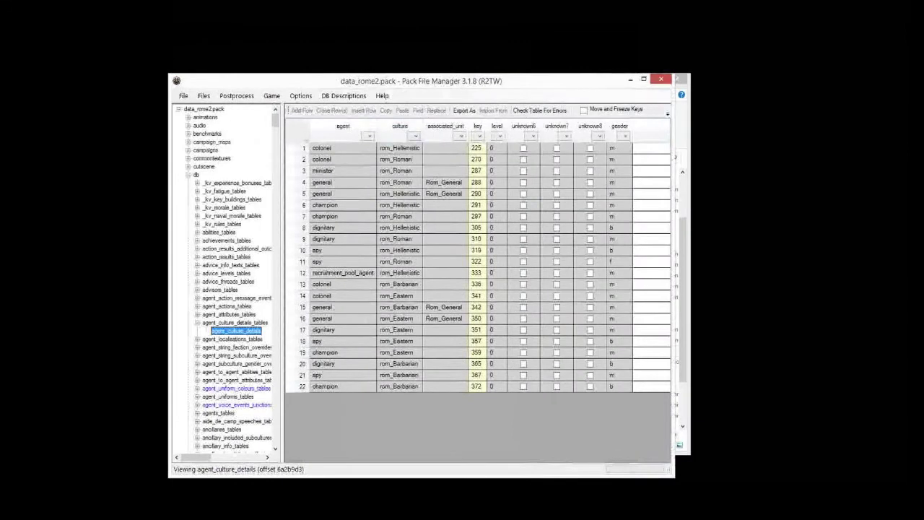
Step: Open the Tutorial folder in File Explorer and move the Pack File Manager window aside
{"action": "right_click", "coordinate": [68, 516]}
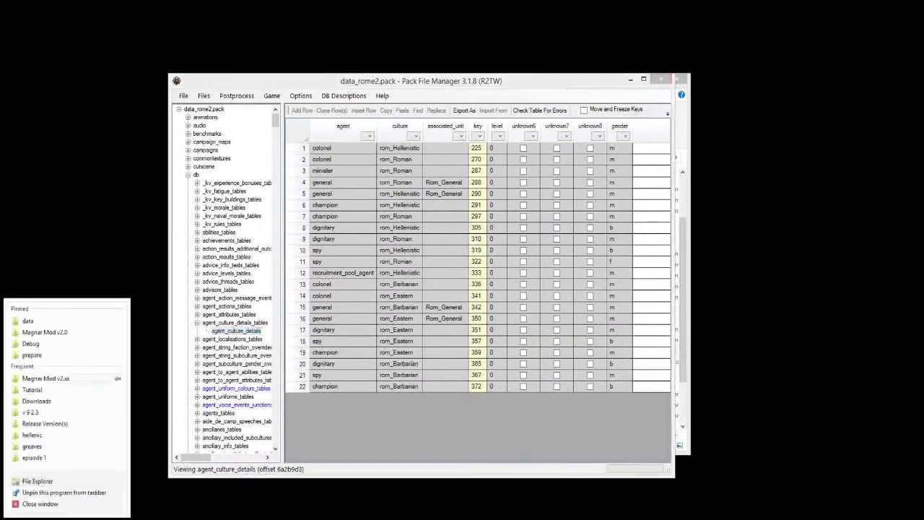
{"action": "left_click", "coordinate": [65, 390]}
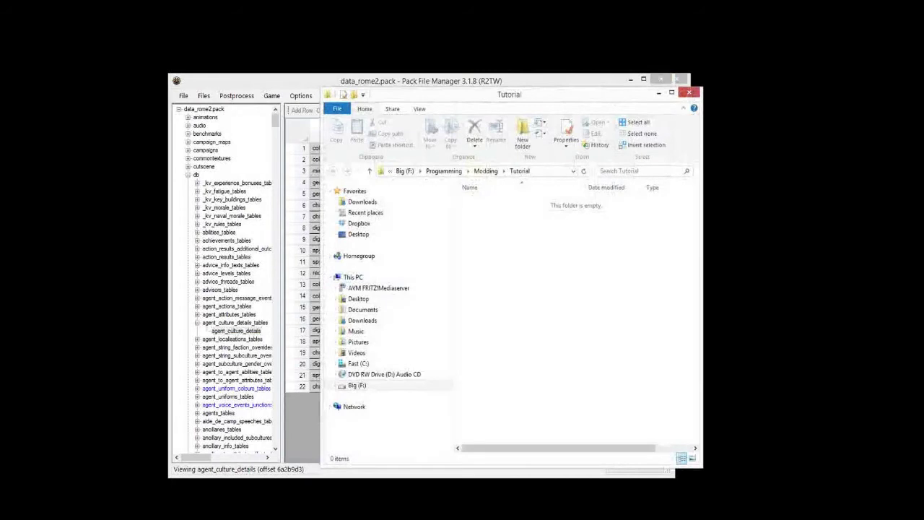
{"action": "left_click_drag", "start_coordinate": [562, 244], "coordinate": [543, 267]}
{"action": "left_click_drag", "start_coordinate": [433, 80], "coordinate": [292, 51]}
Step: Create a folder named WIP in the Tutorial folder
{"action": "right_click", "coordinate": [588, 260]}
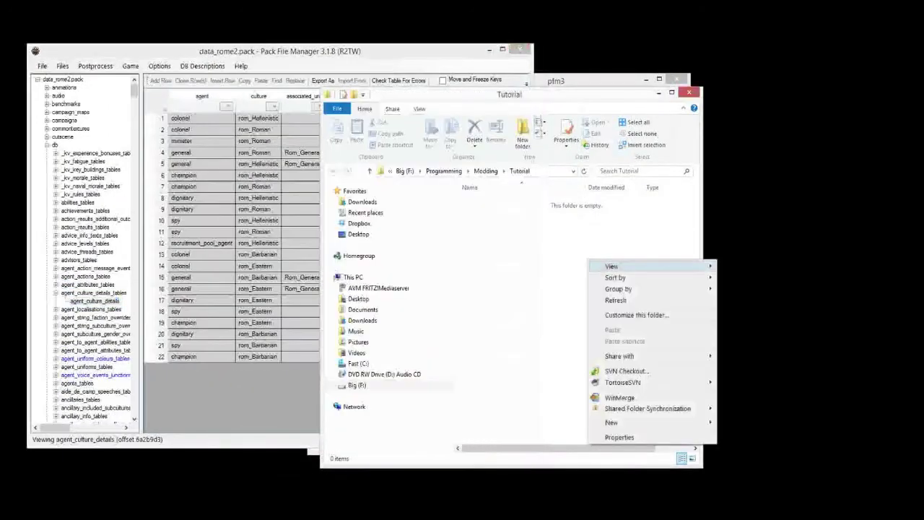
{"action": "mouse_move", "coordinate": [611, 423]}
{"action": "left_click", "coordinate": [740, 260]}
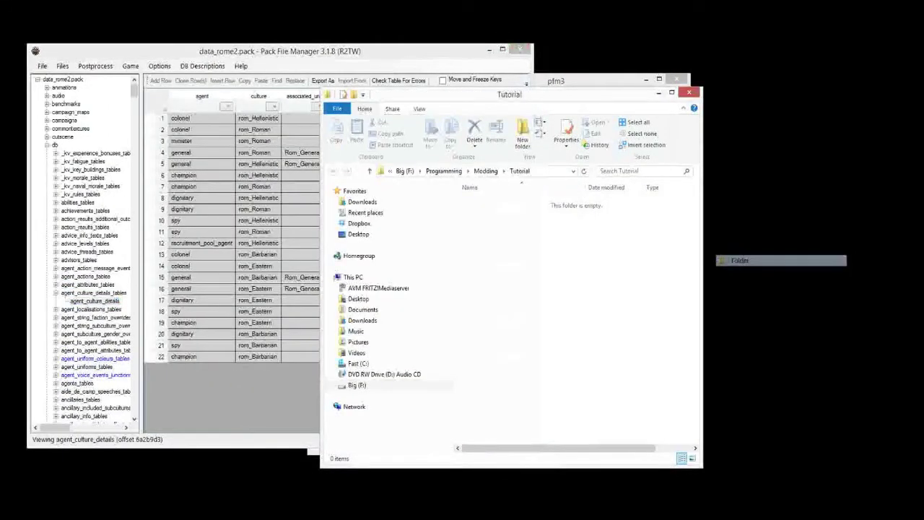
{"action": "type", "text": "WIP"}
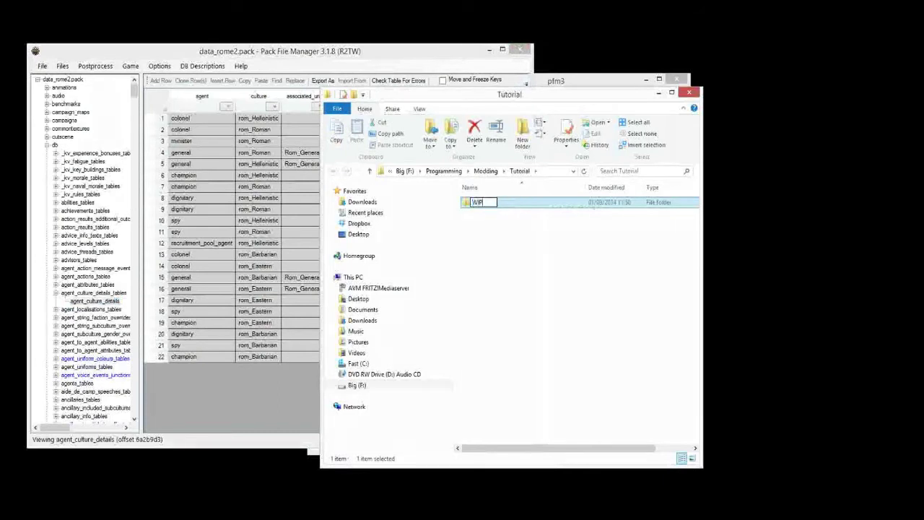
{"action": "key", "text": "Return"}
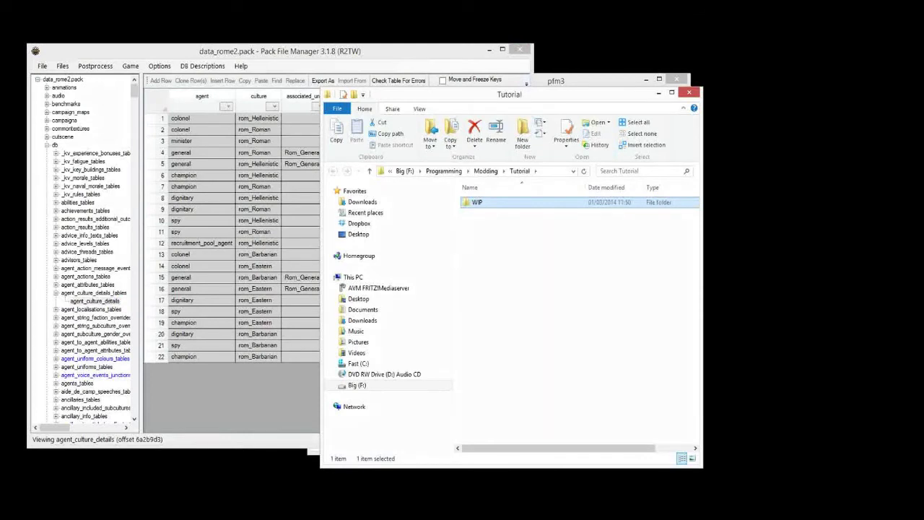
Step: Create a second folder named Vanilla Extracted in the Tutorial folder
{"action": "right_click", "coordinate": [536, 256]}
{"action": "mouse_move", "coordinate": [621, 431]}
{"action": "left_click", "coordinate": [706, 268]}
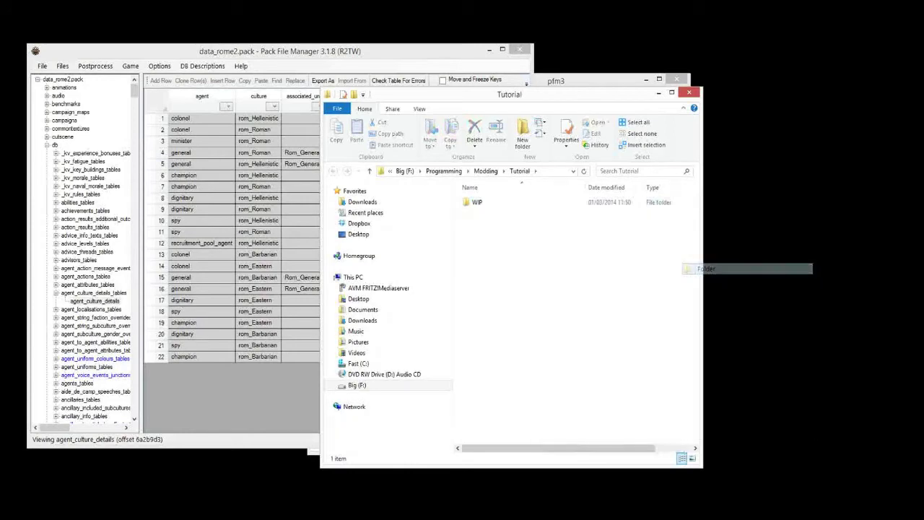
{"action": "type", "text": "Vanill"}
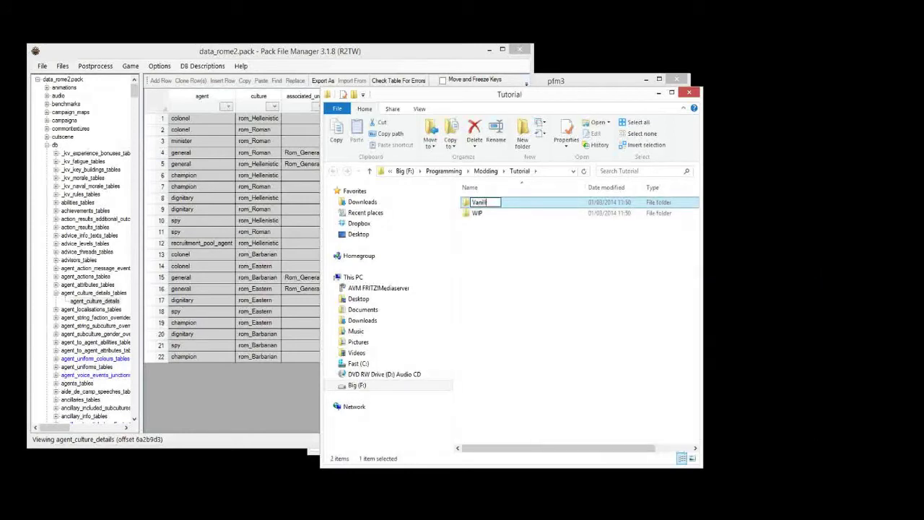
{"action": "type", "text": "a Extracted"}
{"action": "key", "text": "Return"}
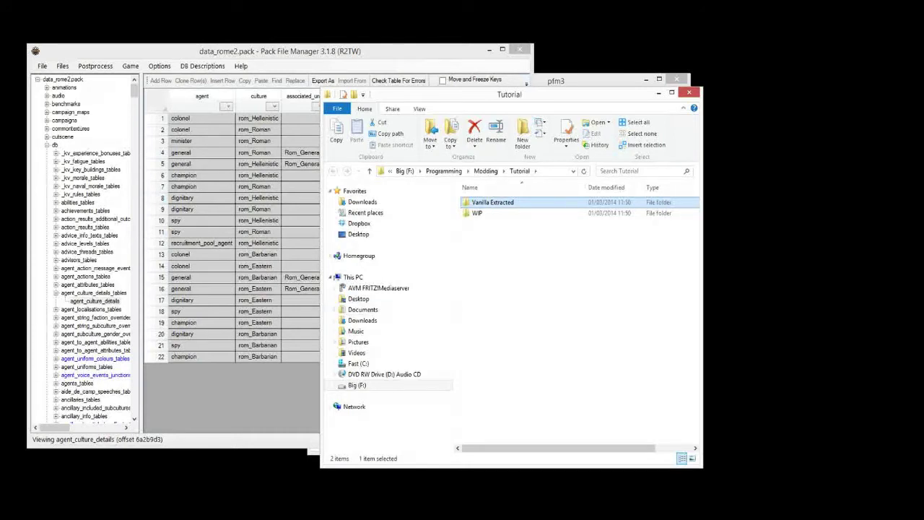
Step: Move the Tutorial folder window clear of the table view and open its WIP folder
{"action": "left_click", "coordinate": [478, 213]}
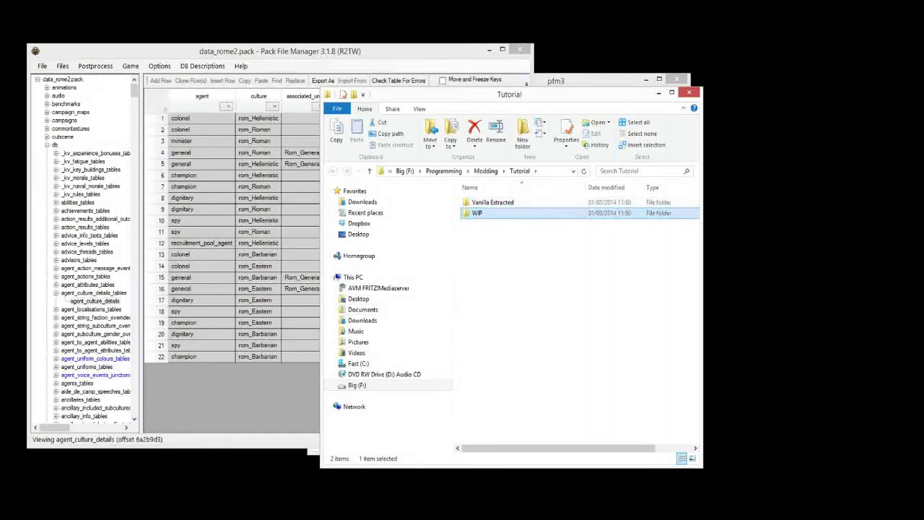
{"action": "left_click", "coordinate": [493, 203]}
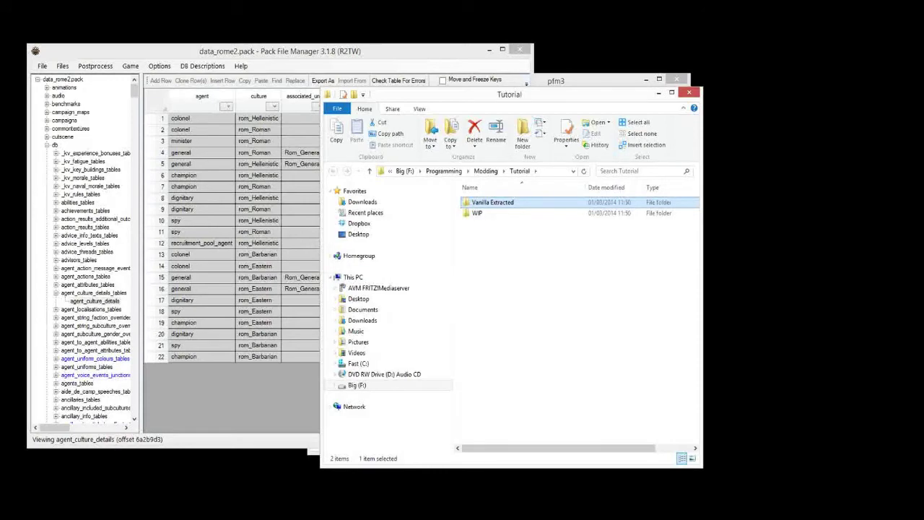
{"action": "left_click_drag", "start_coordinate": [560, 94], "coordinate": [731, 114]}
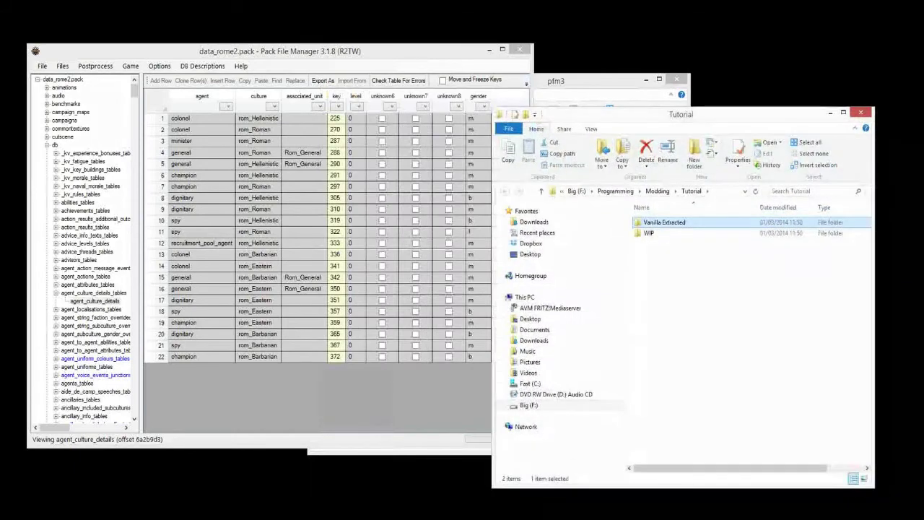
{"action": "double_click", "coordinate": [648, 233]}
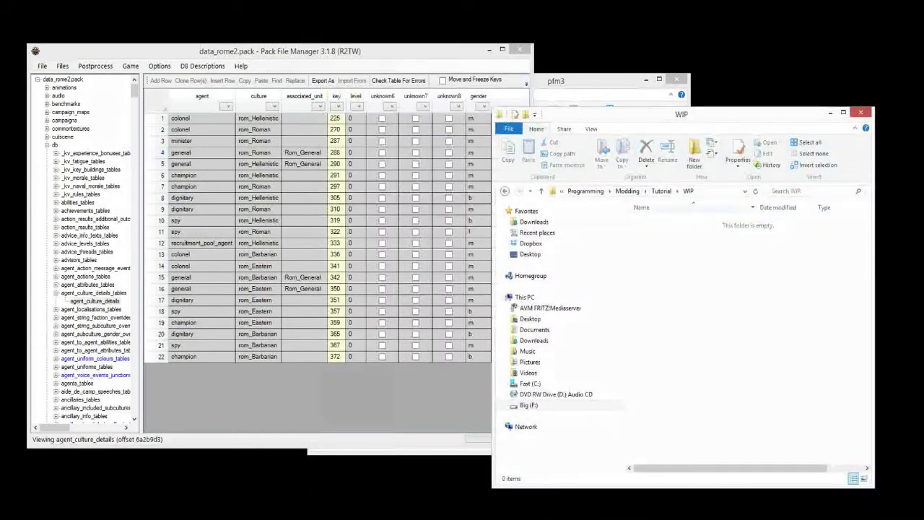
Step: Create a folder named db inside WIP and delete it again
{"action": "right_click", "coordinate": [653, 272]}
{"action": "mouse_move", "coordinate": [693, 445]}
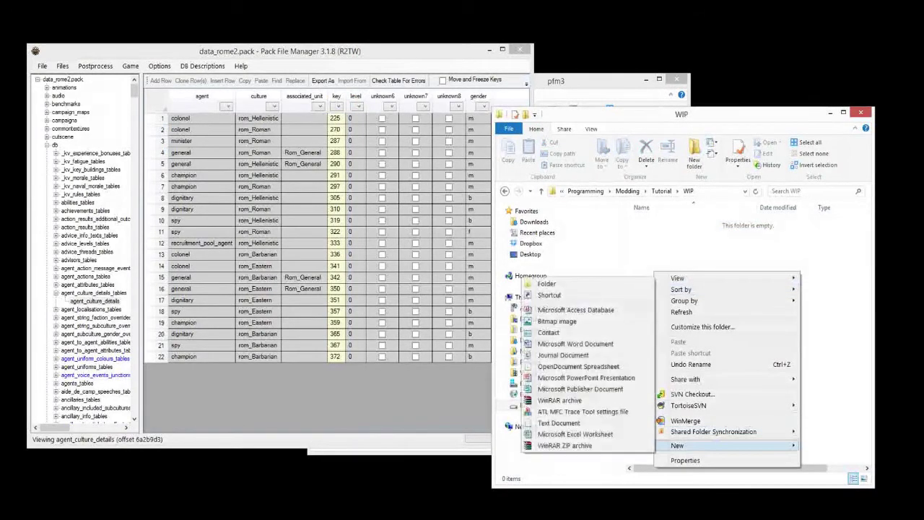
{"action": "left_click", "coordinate": [547, 283]}
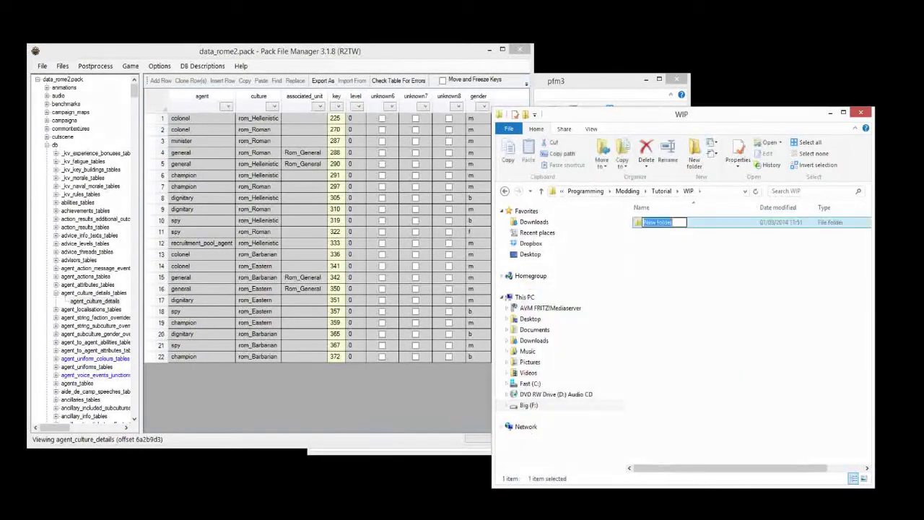
{"action": "type", "text": "db"}
{"action": "key", "text": "Return"}
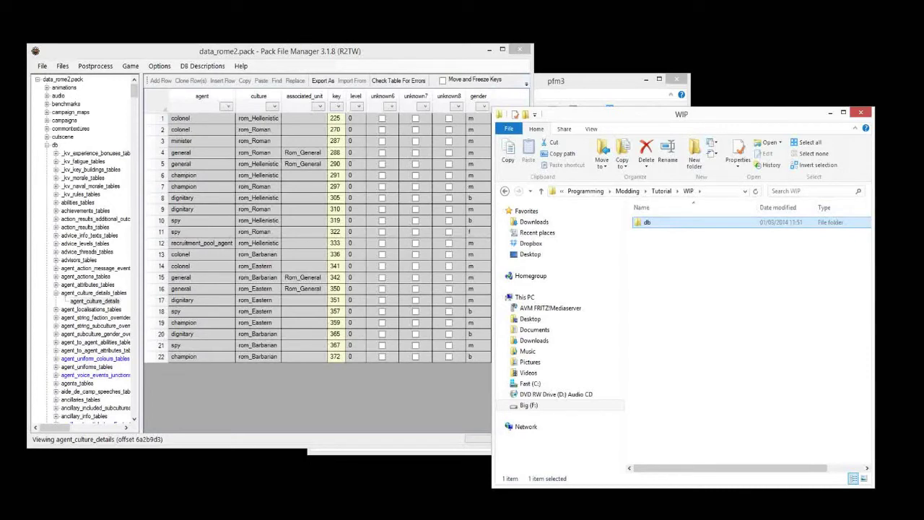
{"action": "key", "text": "Delete"}
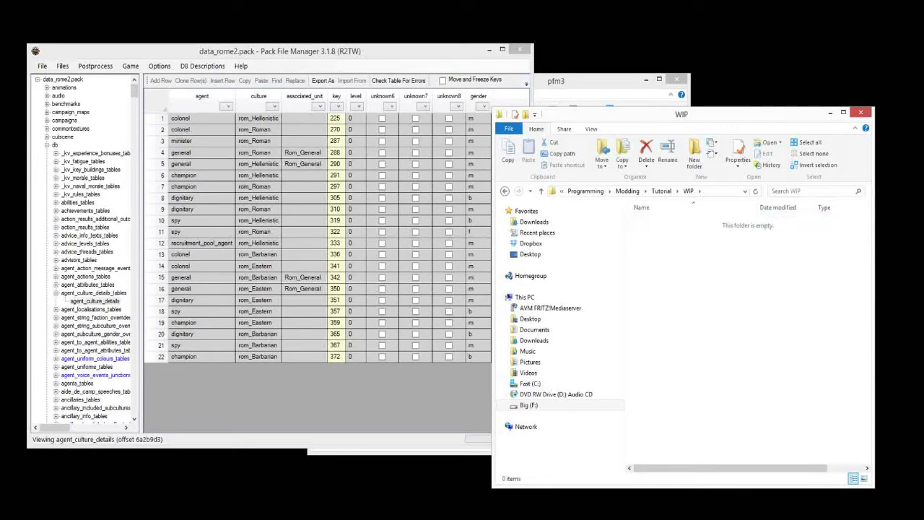
Step: Go back to the Tutorial folder and open magnar_mod_x1.pack in a second Pack File Manager window
{"action": "left_click", "coordinate": [661, 190]}
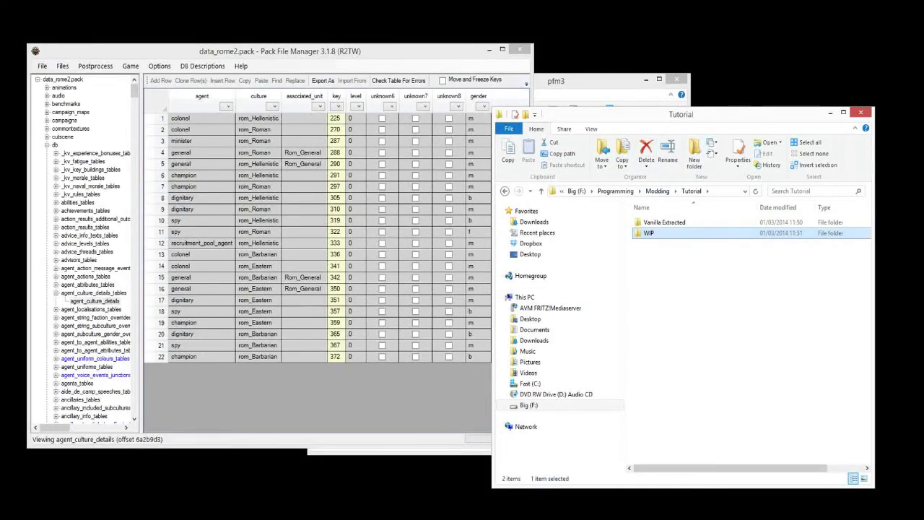
{"action": "left_click", "coordinate": [593, 81]}
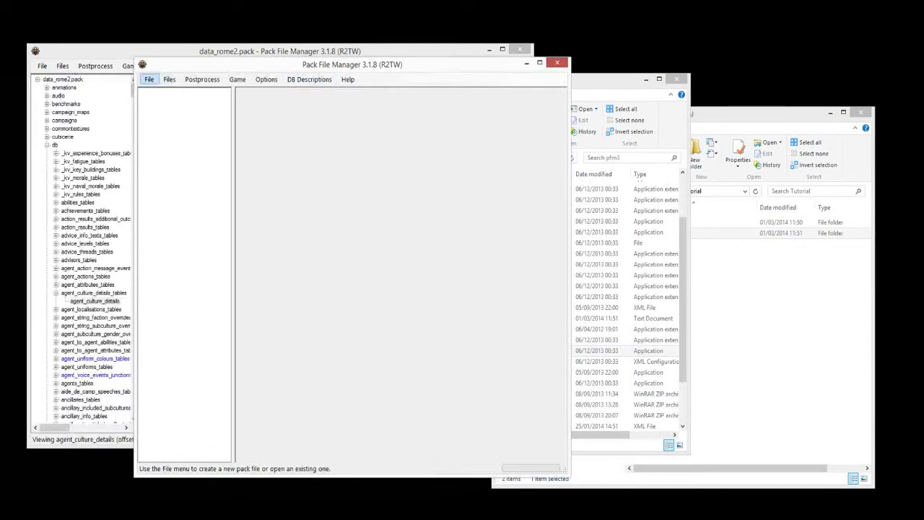
{"action": "left_click", "coordinate": [150, 80]}
{"action": "left_click", "coordinate": [168, 102]}
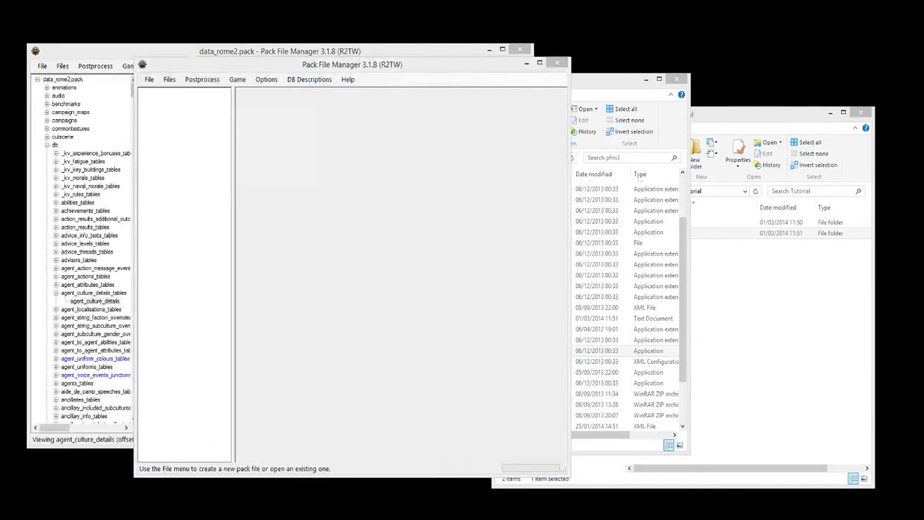
{"action": "scroll", "coordinate": [361, 229], "scroll_direction": "down", "scroll_amount": 3}
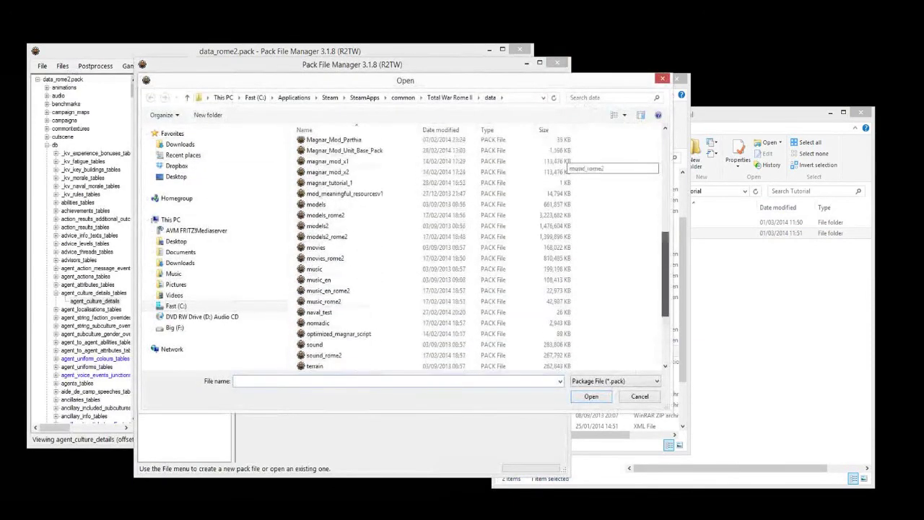
{"action": "scroll", "coordinate": [361, 229], "scroll_direction": "up", "scroll_amount": 1}
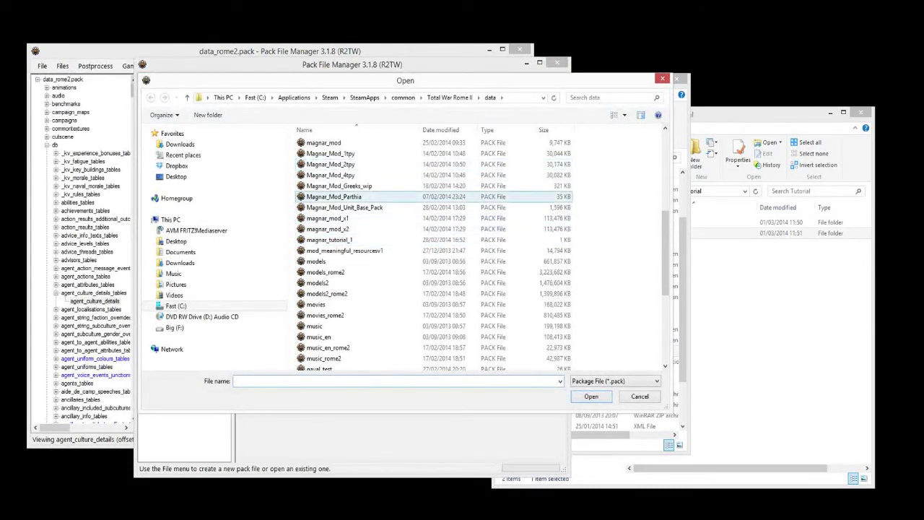
{"action": "left_click", "coordinate": [346, 197]}
{"action": "scroll", "coordinate": [346, 186], "scroll_direction": "up", "scroll_amount": 2}
{"action": "left_click", "coordinate": [347, 293]}
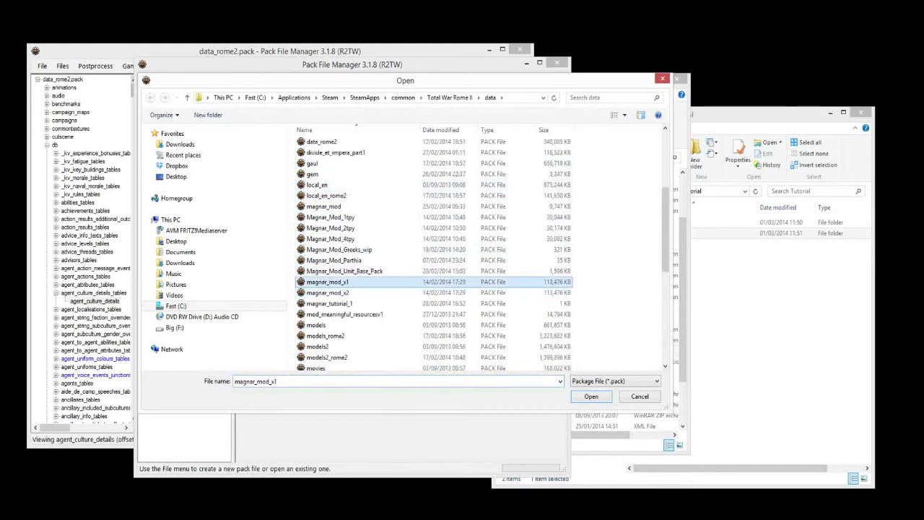
{"action": "double_click", "coordinate": [325, 281]}
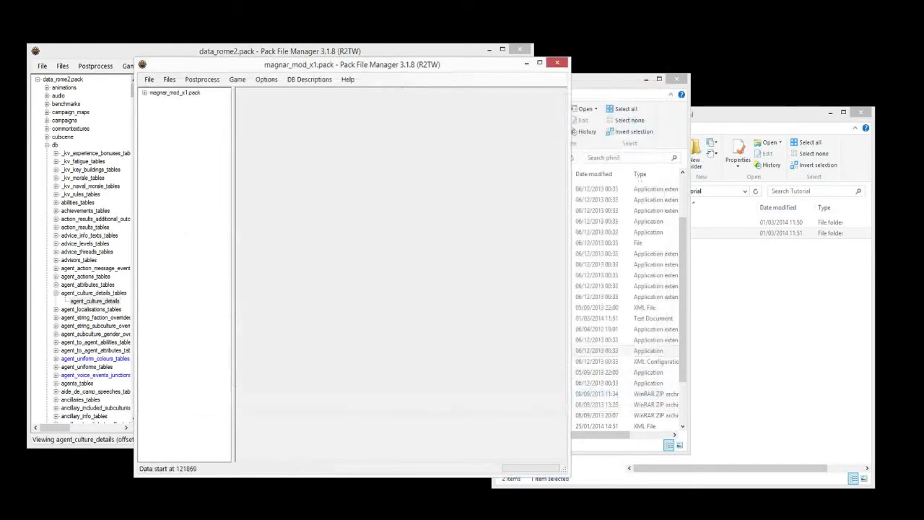
Step: Widen the magnar_mod_x1.pack window, expand its root, and place the window so the data_rome2.pack folder tree stays uncovered
{"action": "left_click_drag", "start_coordinate": [134, 274], "coordinate": [19, 275]}
{"action": "left_click", "coordinate": [28, 93]}
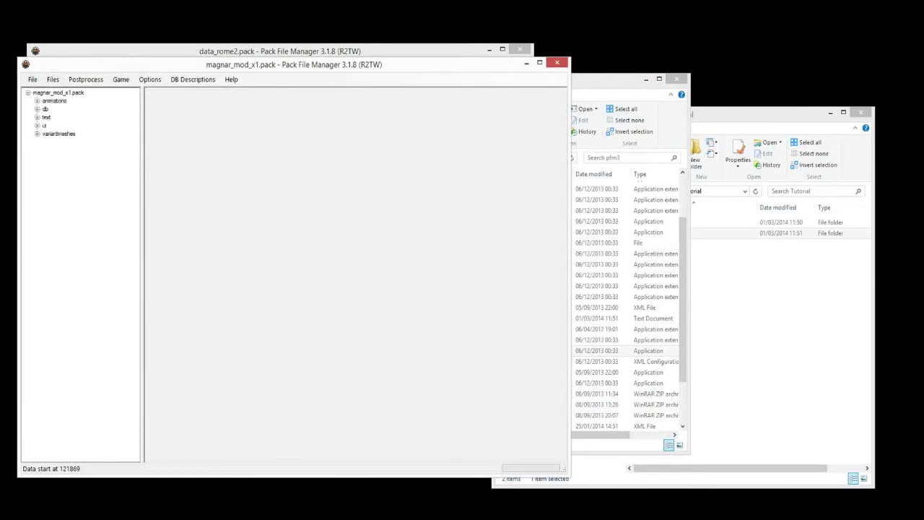
{"action": "left_click_drag", "start_coordinate": [130, 64], "coordinate": [266, 59]}
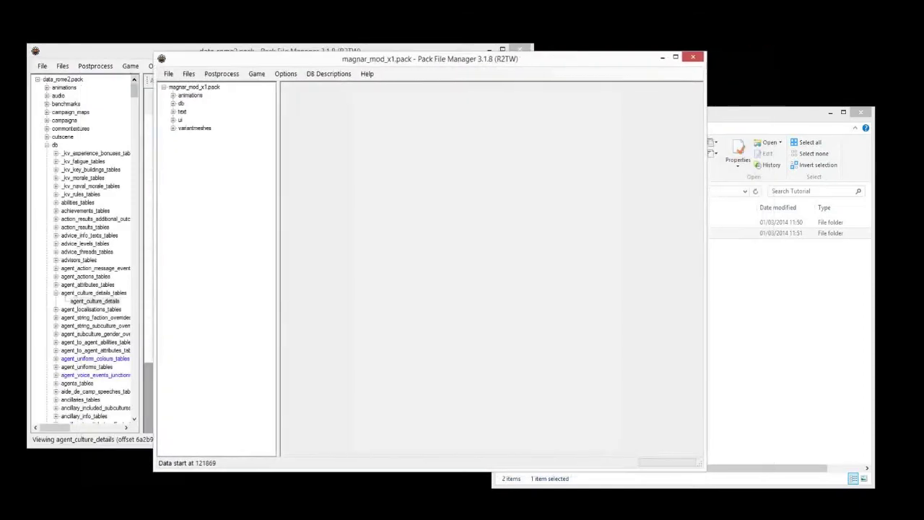
Step: Collapse the db, lua_scripts and vfx folders of data_rome2.pack and compare its top-level folders with those of magnar_mod_x1.pack
{"action": "left_click", "coordinate": [47, 145]}
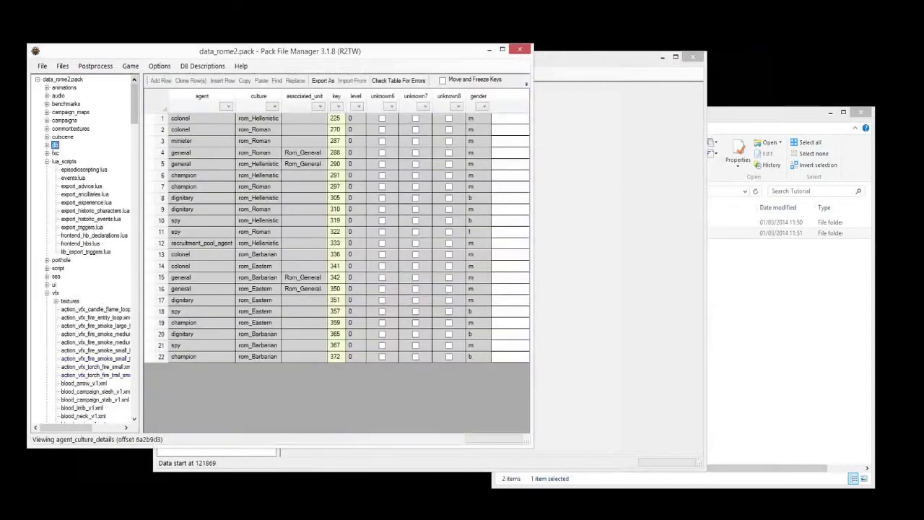
{"action": "left_click", "coordinate": [46, 162]}
{"action": "left_click", "coordinate": [47, 203]}
{"action": "left_click", "coordinate": [614, 216]}
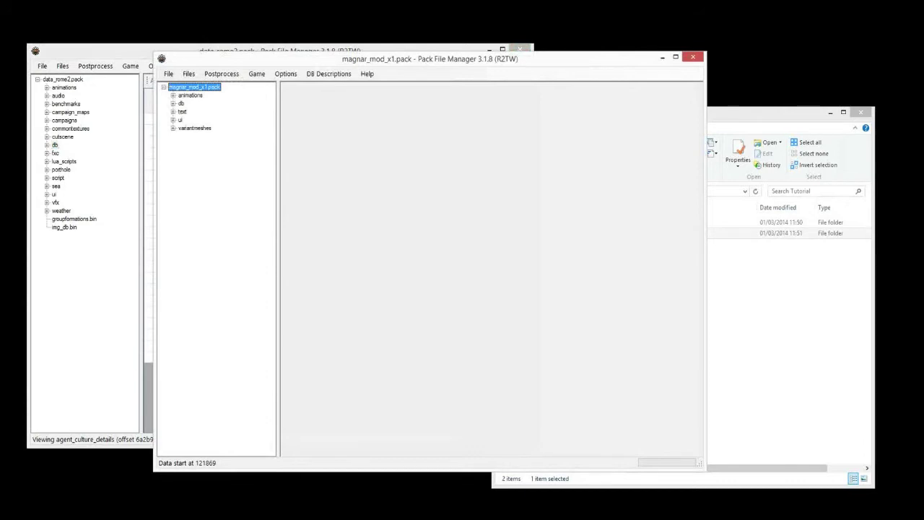
{"action": "key", "text": "alt+Tab"}
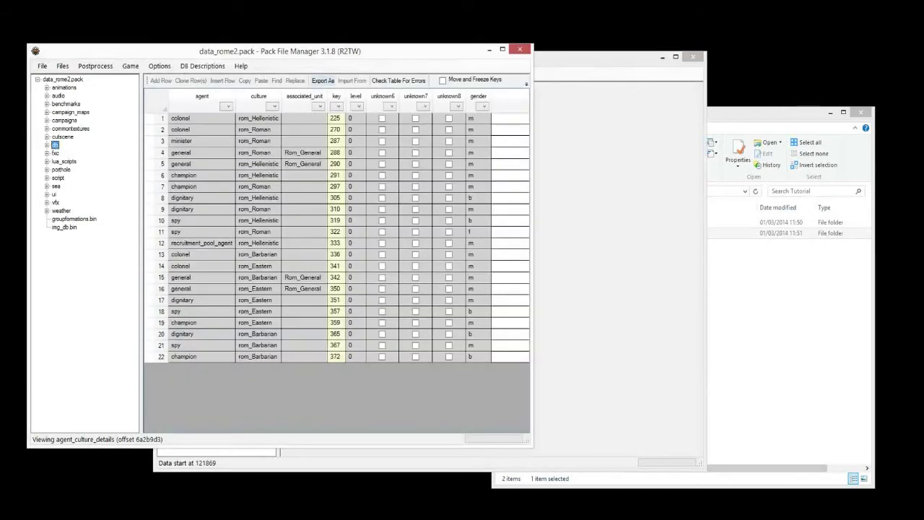
{"action": "key", "text": "alt+Tab"}
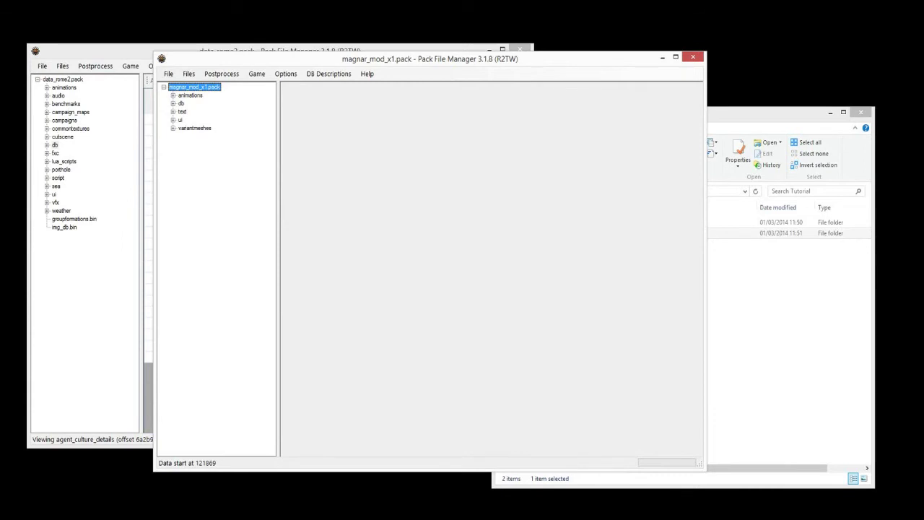
Step: Expand db and land_units_tables in magnar_mod_x1.pack and look through its four land units tables, returning to mag_etr_land_units
{"action": "left_click", "coordinate": [173, 103]}
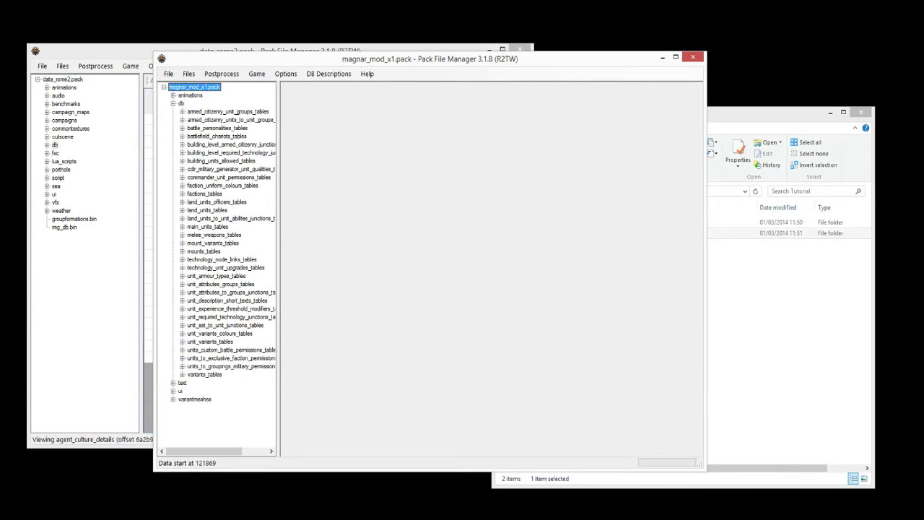
{"action": "left_click", "coordinate": [182, 210]}
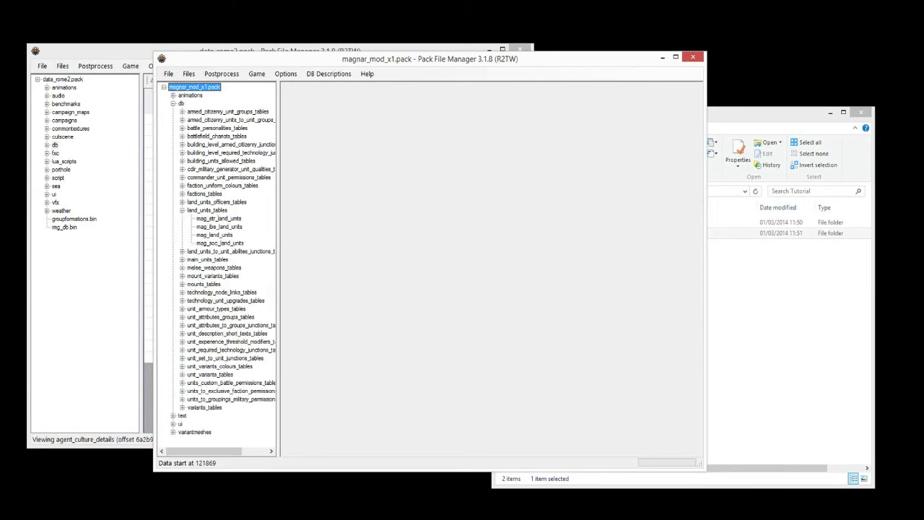
{"action": "left_click", "coordinate": [218, 219]}
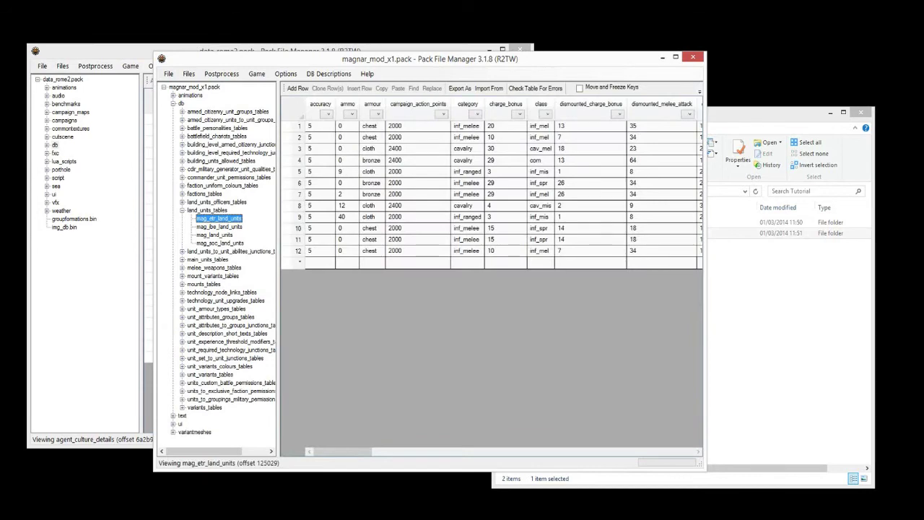
{"action": "left_click", "coordinate": [219, 227]}
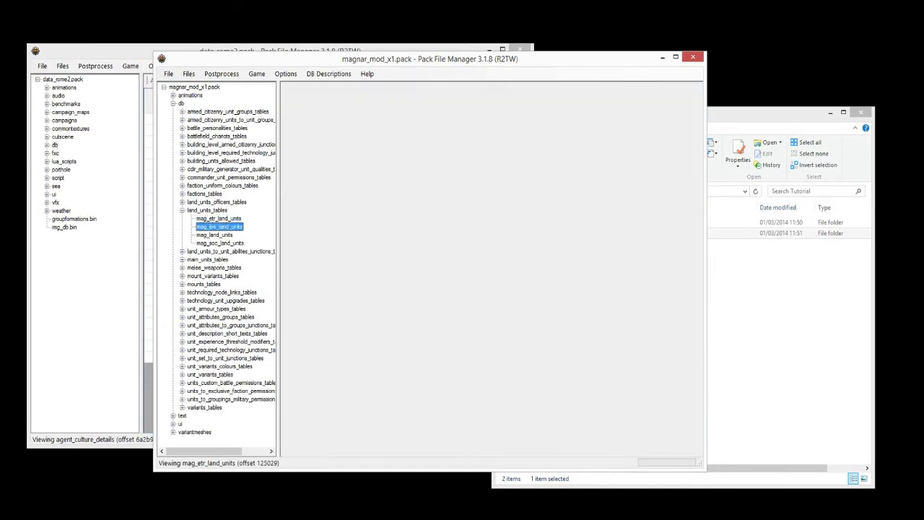
{"action": "left_click", "coordinate": [215, 234]}
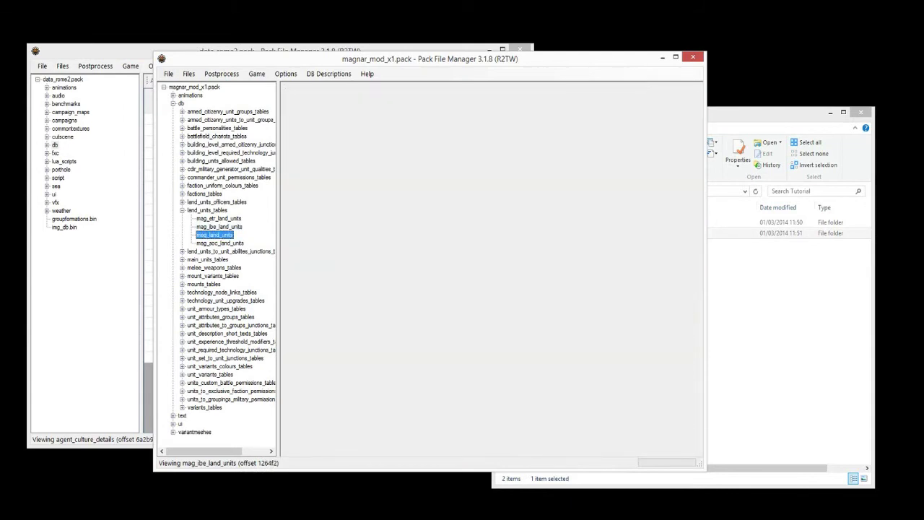
{"action": "left_click", "coordinate": [220, 243]}
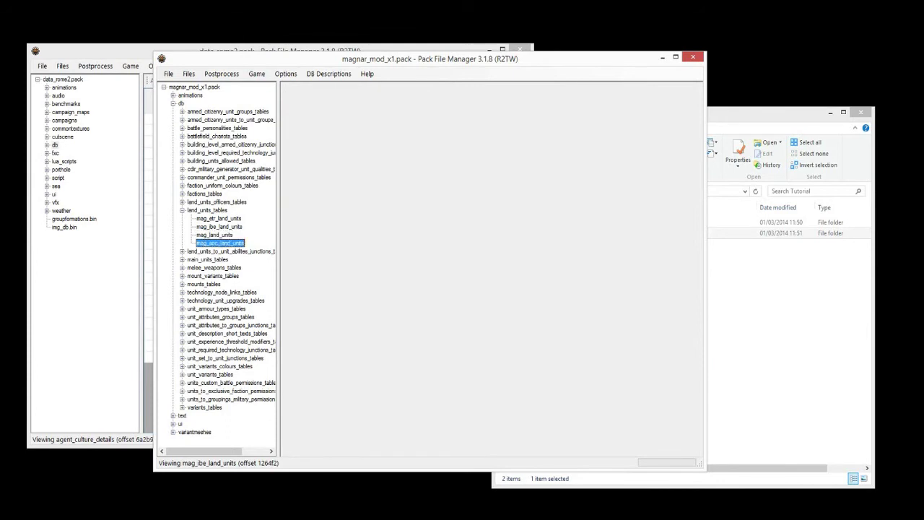
{"action": "left_click", "coordinate": [219, 219]}
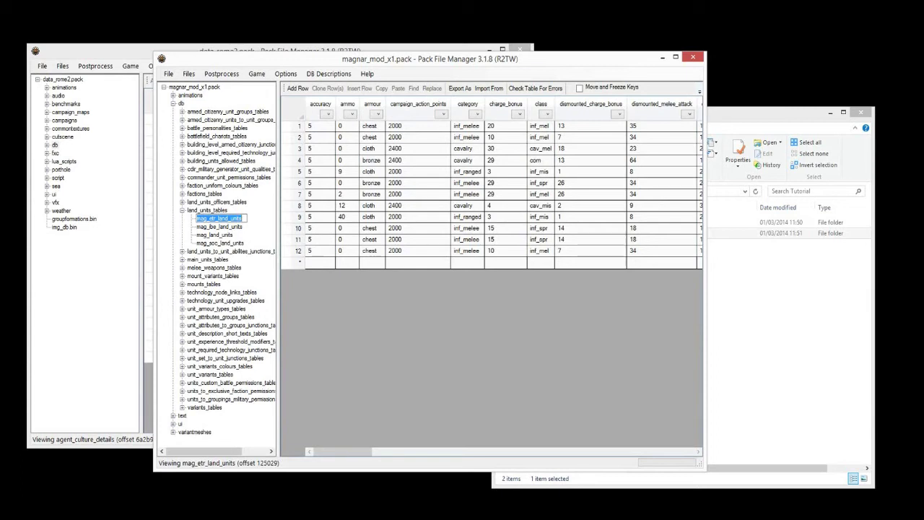
Step: Expand building_units_allowed_tables in the mod pack and view the mag_ibe_land_units and building_units_allowed tables
{"action": "left_click", "coordinate": [221, 161]}
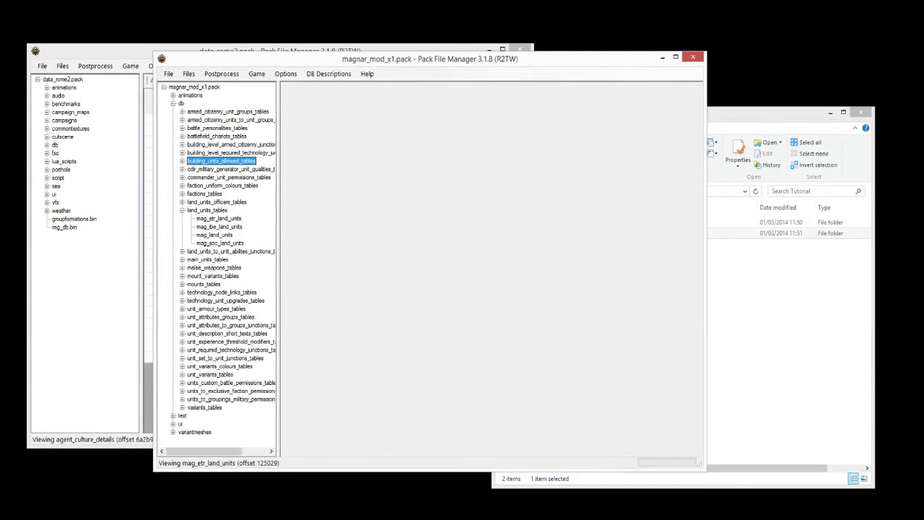
{"action": "left_click", "coordinate": [182, 161]}
{"action": "left_click", "coordinate": [221, 161]}
{"action": "left_click", "coordinate": [219, 300]}
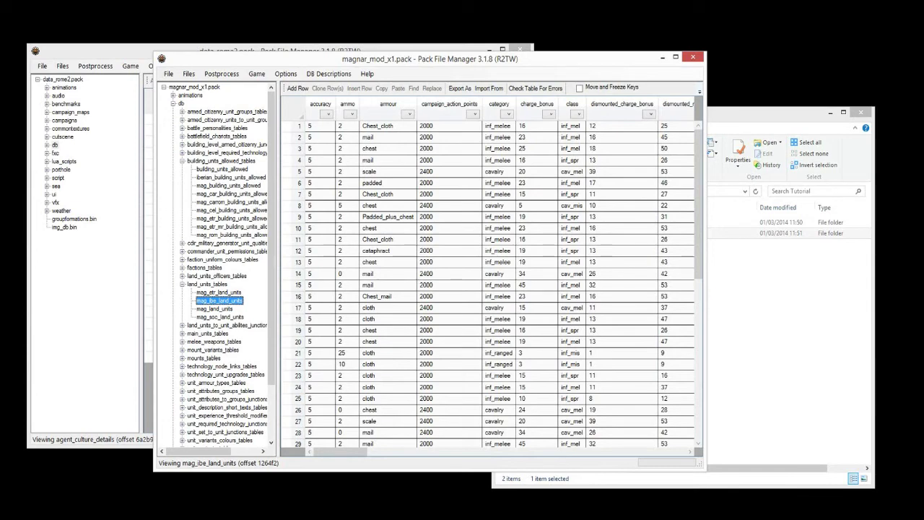
{"action": "left_click", "coordinate": [222, 168]}
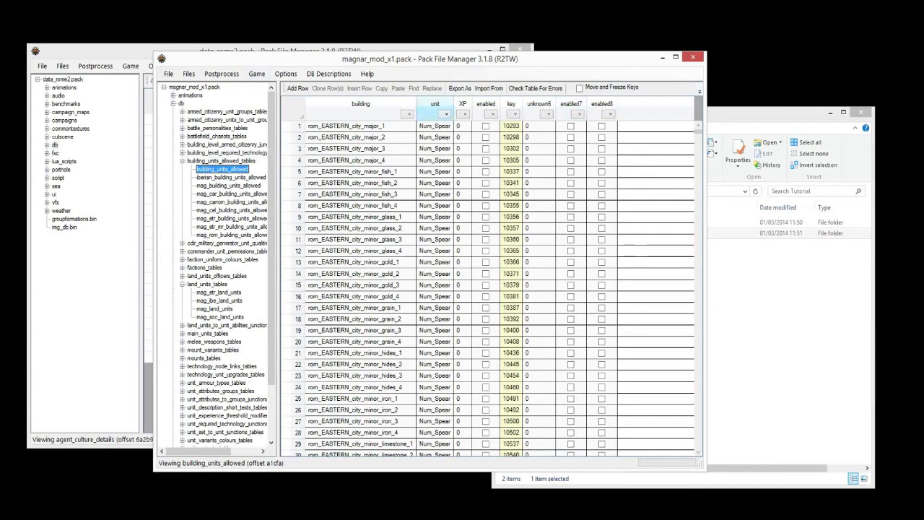
Step: Browse the unit column's filter list in building_units_allowed down to the Roman unit entries
{"action": "left_click", "coordinate": [446, 114]}
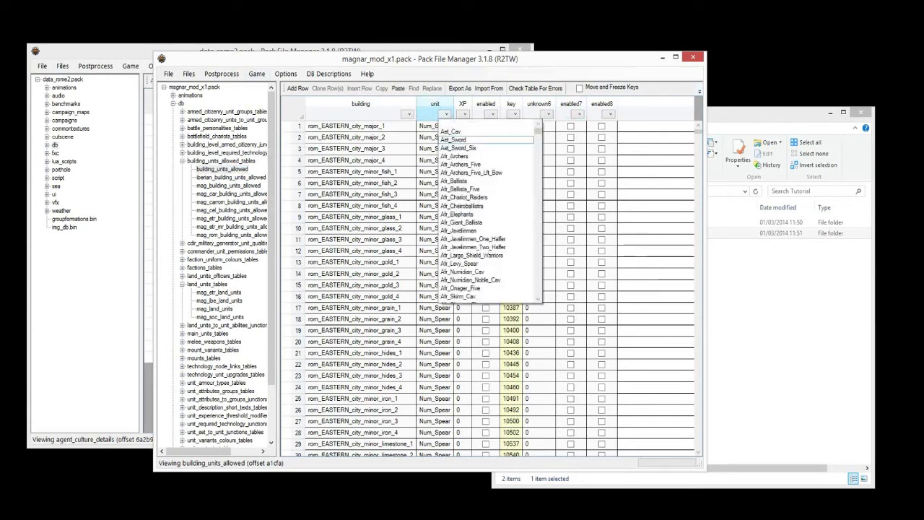
{"action": "left_click_drag", "start_coordinate": [538, 131], "coordinate": [539, 154]}
{"action": "scroll", "coordinate": [490, 210], "scroll_direction": "down", "scroll_amount": 20}
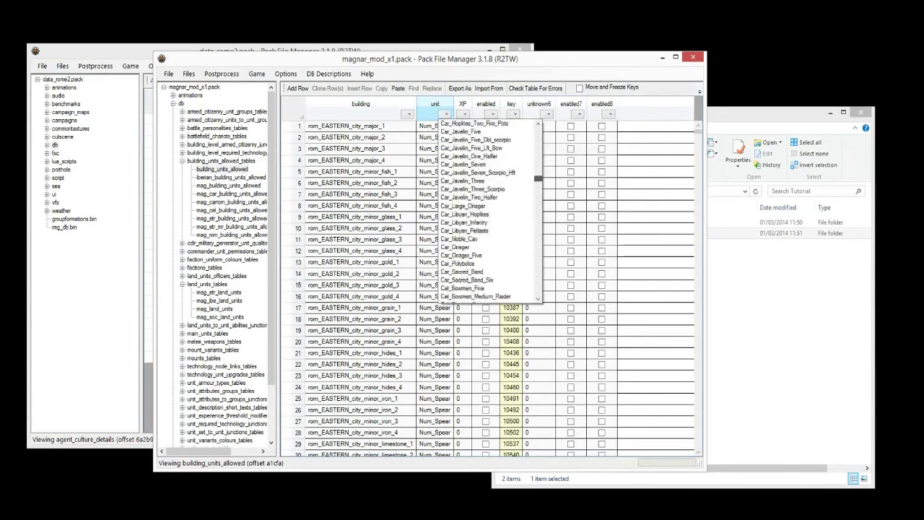
{"action": "scroll", "coordinate": [490, 209], "scroll_direction": "down", "scroll_amount": 20}
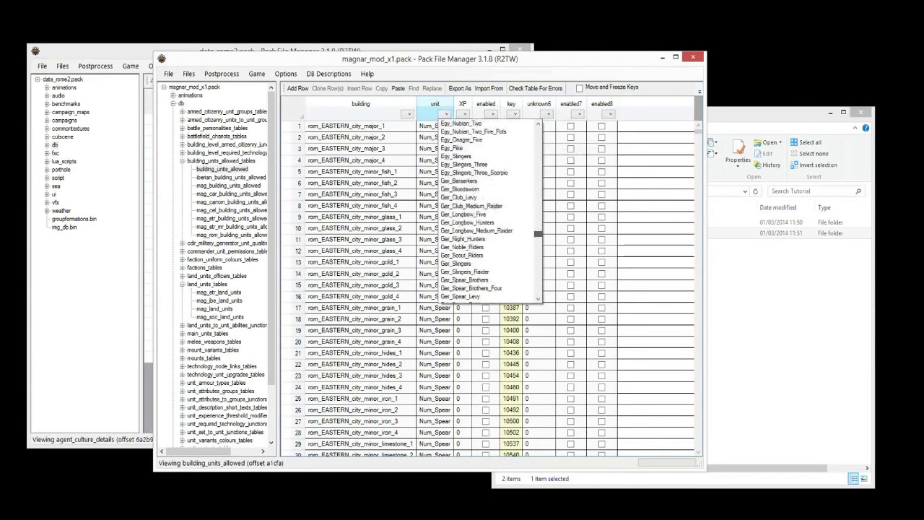
{"action": "scroll", "coordinate": [490, 210], "scroll_direction": "down", "scroll_amount": 20}
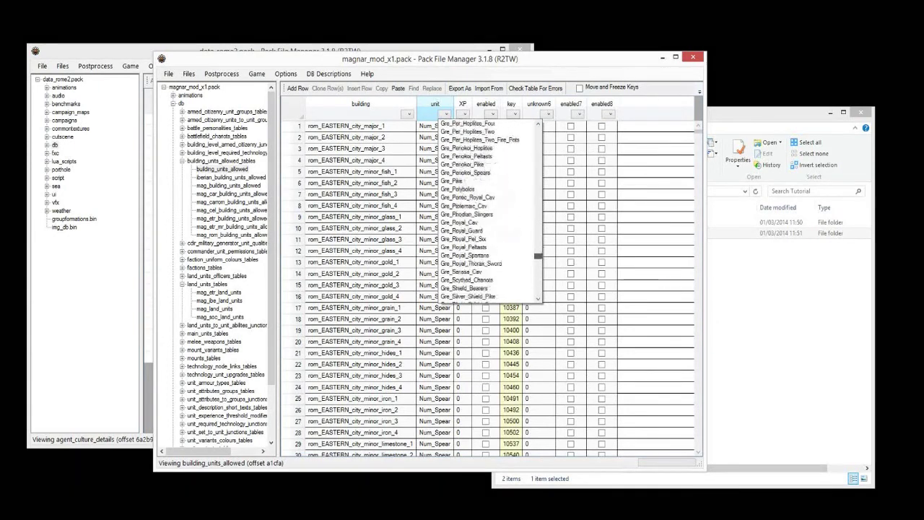
{"action": "scroll", "coordinate": [489, 210], "scroll_direction": "down", "scroll_amount": 20}
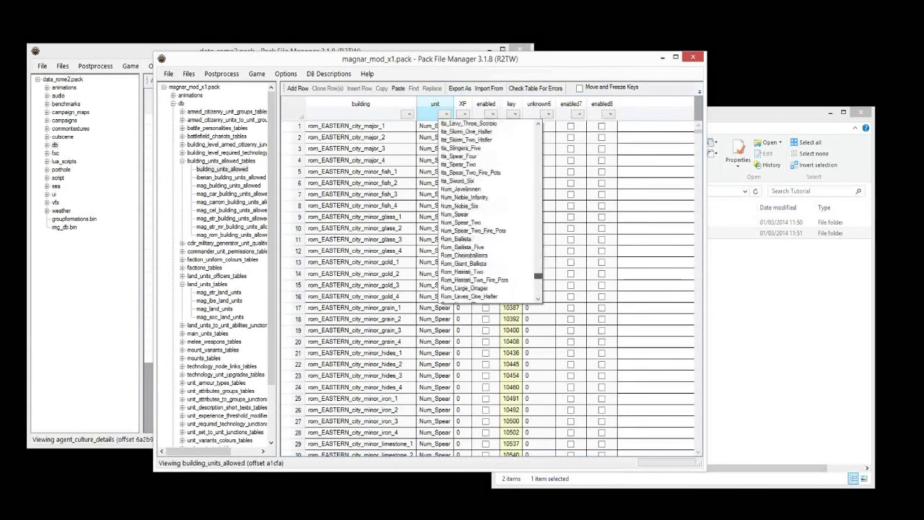
{"action": "scroll", "coordinate": [490, 209], "scroll_direction": "up", "scroll_amount": 4}
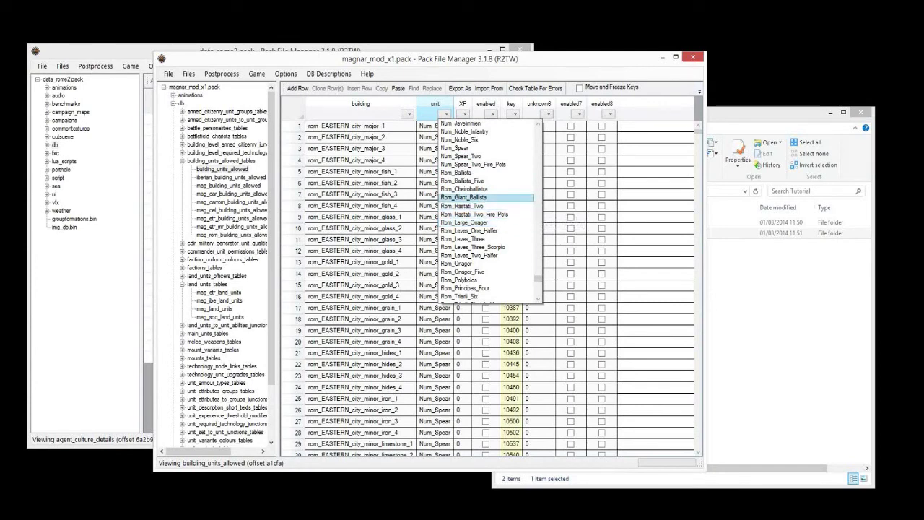
{"action": "scroll", "coordinate": [477, 238], "scroll_direction": "down", "scroll_amount": 2}
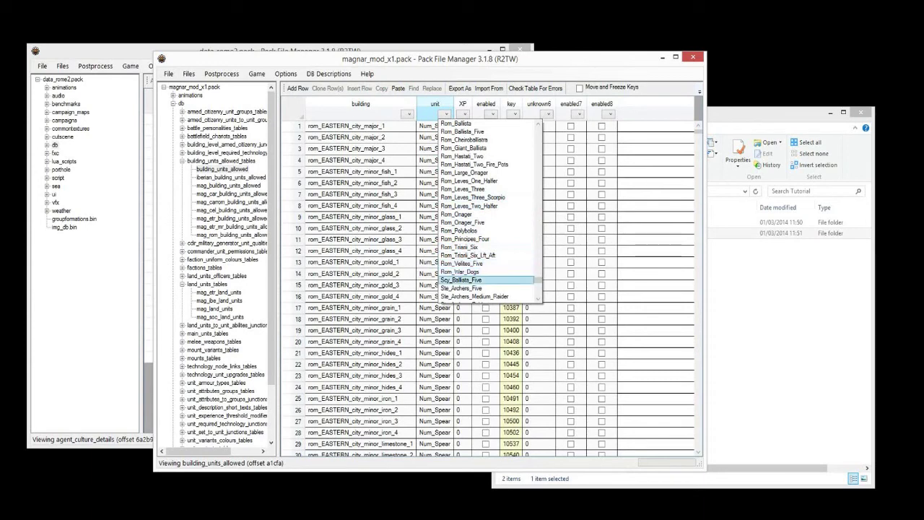
{"action": "left_click", "coordinate": [476, 272]}
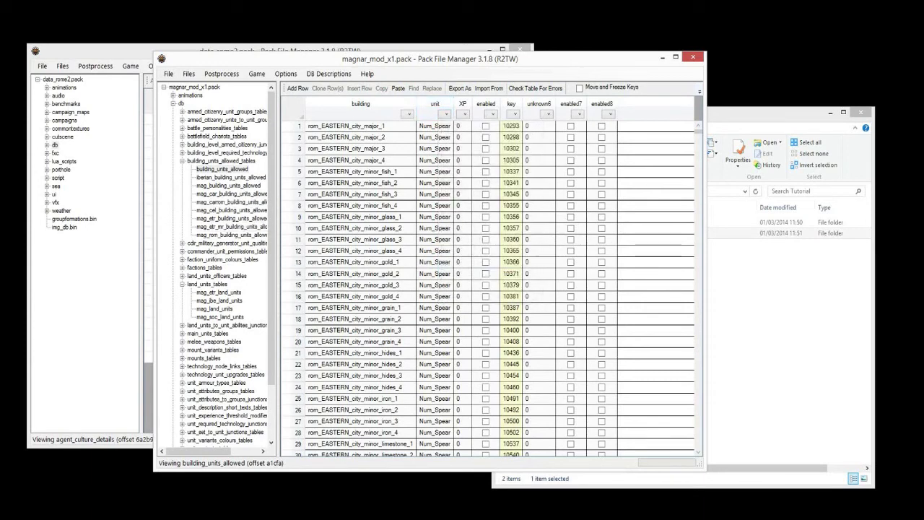
Step: Rename the mag_building_units_allowed table in building_units_allowed_tables to 123
{"action": "left_click", "coordinate": [223, 169]}
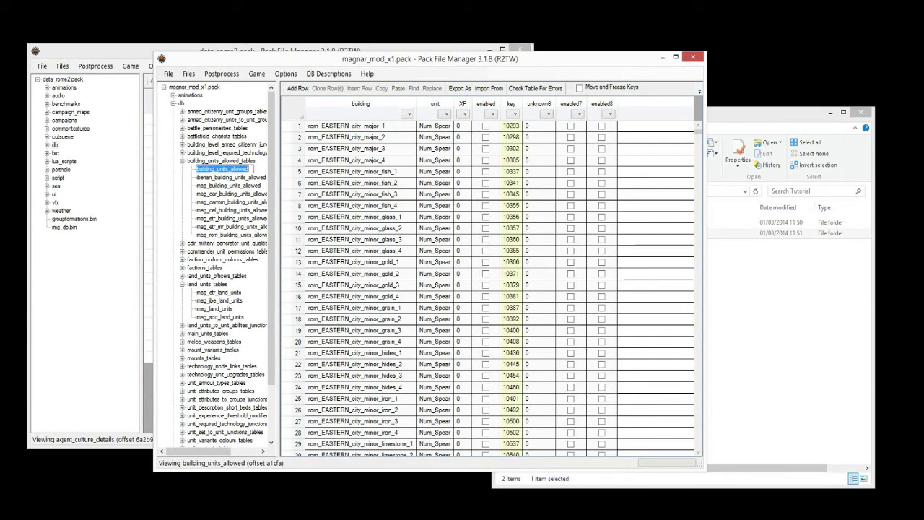
{"action": "left_click", "coordinate": [228, 186]}
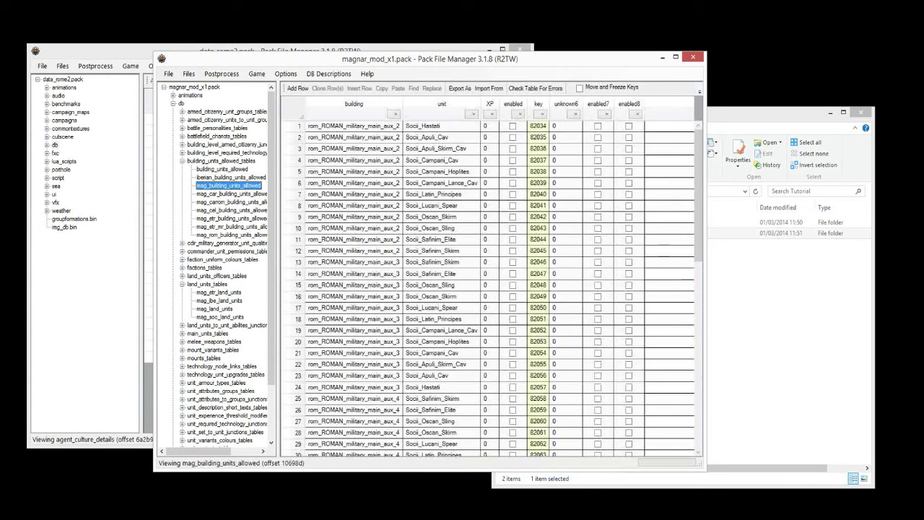
{"action": "right_click", "coordinate": [242, 185]}
{"action": "left_click", "coordinate": [252, 216]}
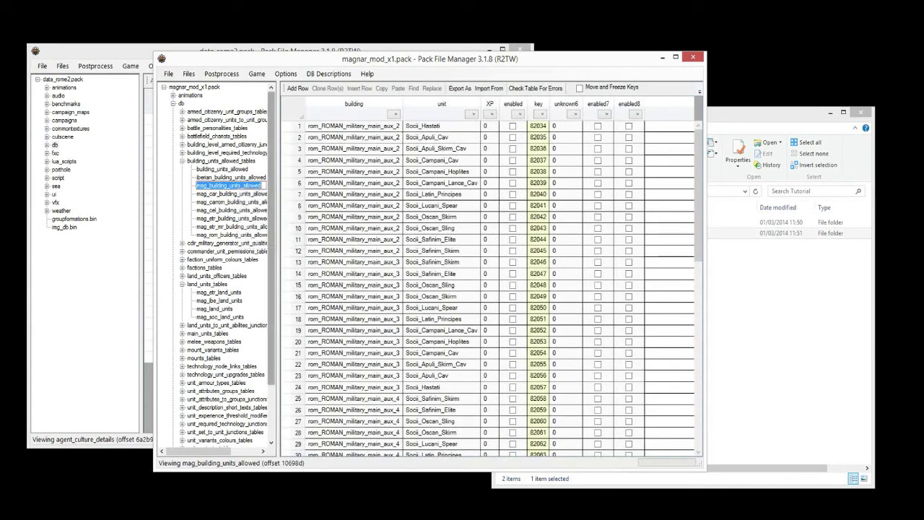
{"action": "type", "text": "123"}
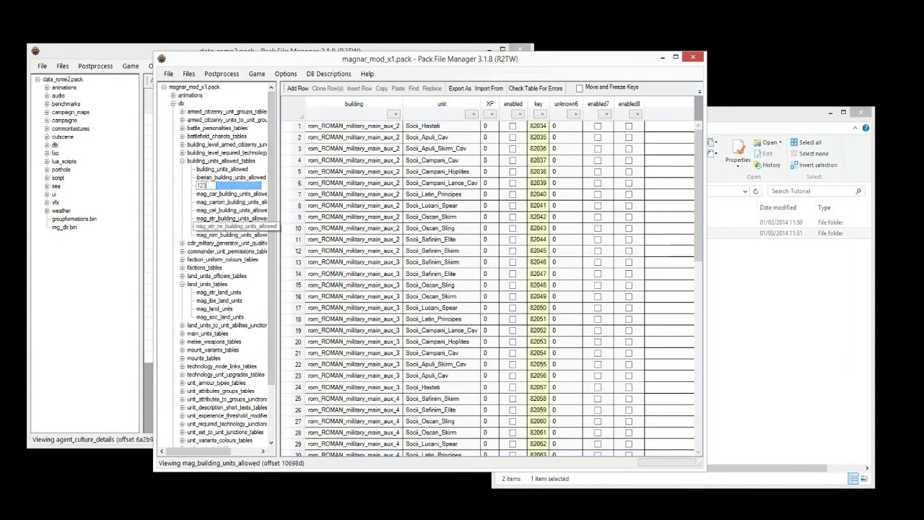
{"action": "key", "text": "Return"}
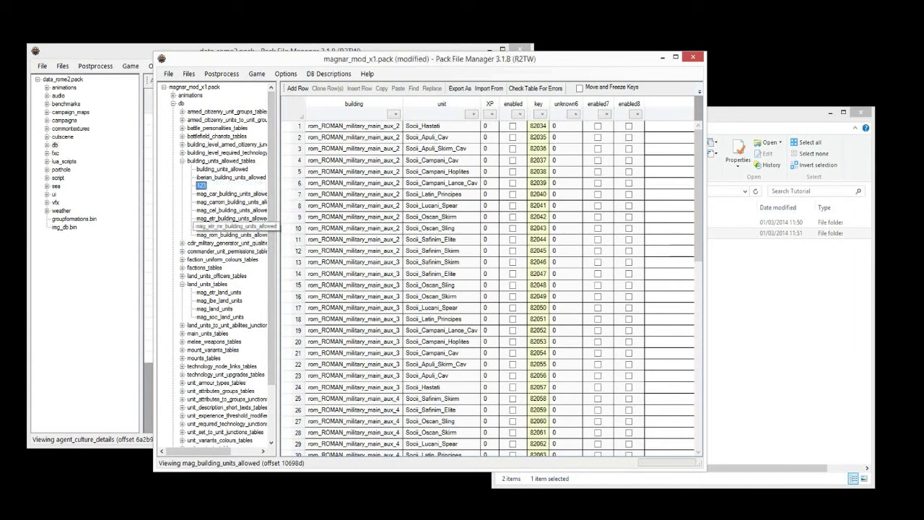